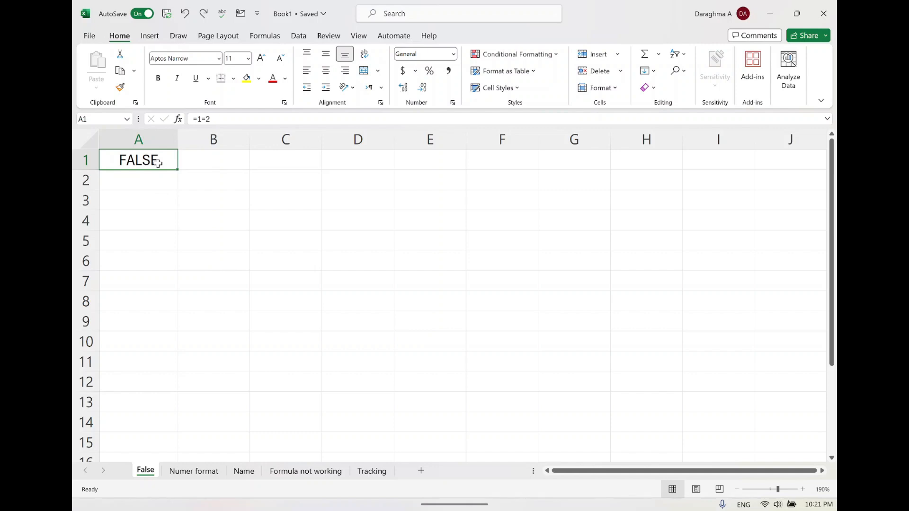
# Step: Replace the formula in cell A1 with =2=3
pyautogui.doubleClick(158, 162)
pyautogui.press('BackSpace')
pyautogui.press('BackSpace')
pyautogui.press('BackSpace')
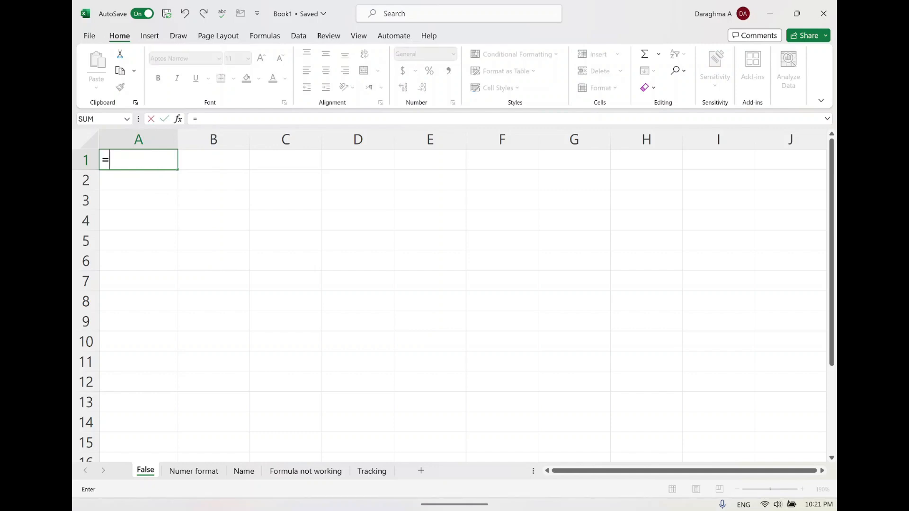
pyautogui.write('2=3')
pyautogui.press('Return')
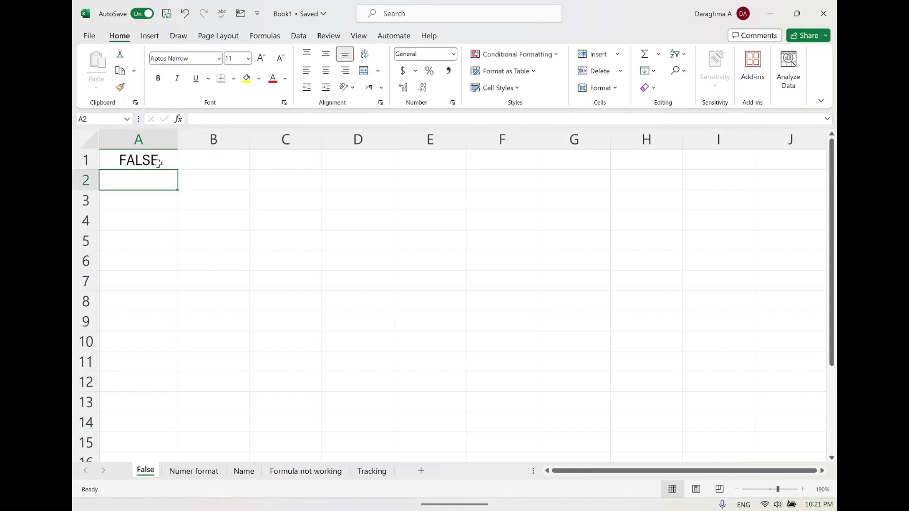
pyautogui.click(165, 160)
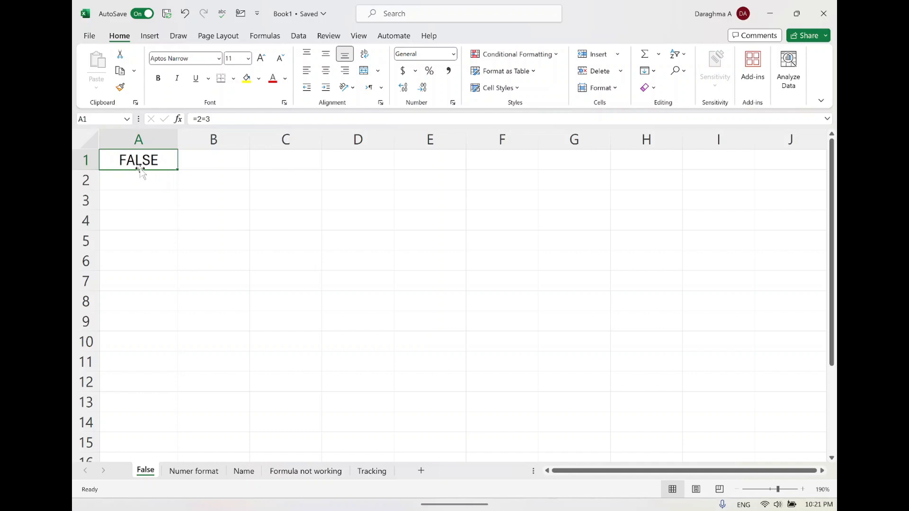
pyautogui.press('BackSpace')
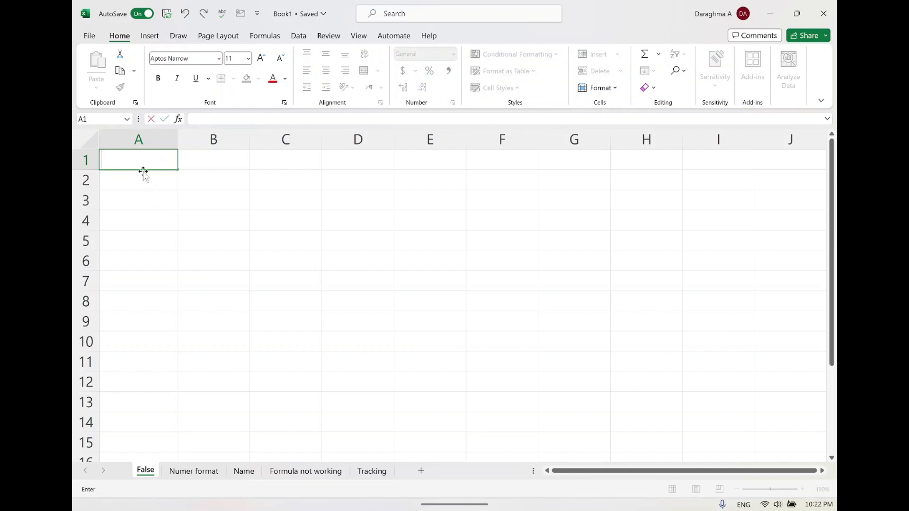
pyautogui.click(149, 181)
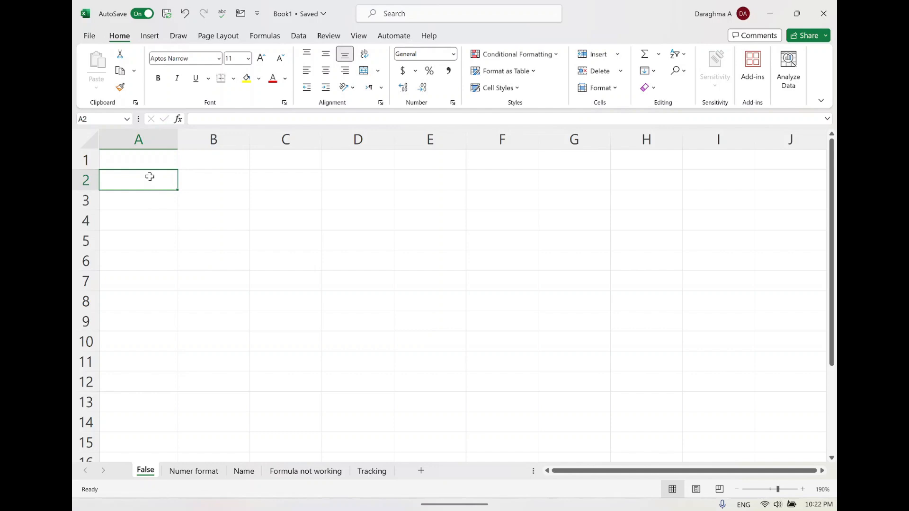
pyautogui.press('Up')
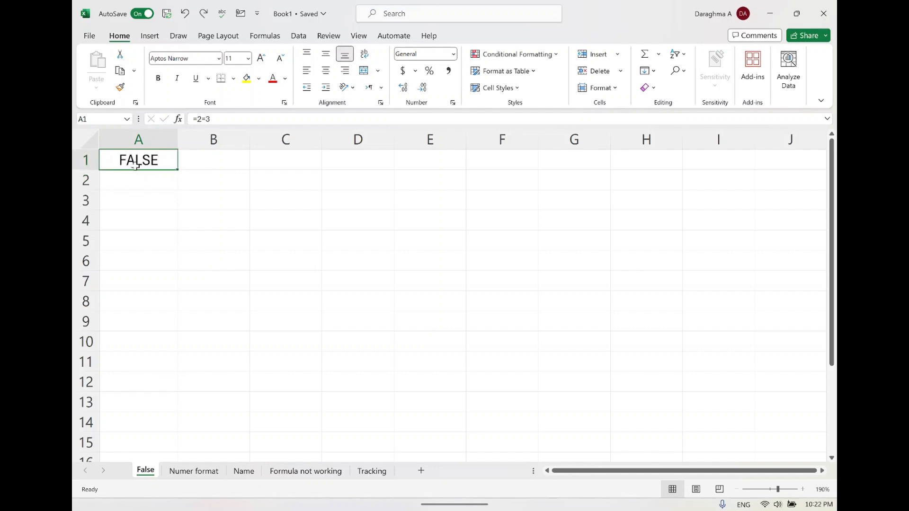
# Step: Change the second equals sign in cell A1's formula to a plus, making it =2+3
pyautogui.press('F2')
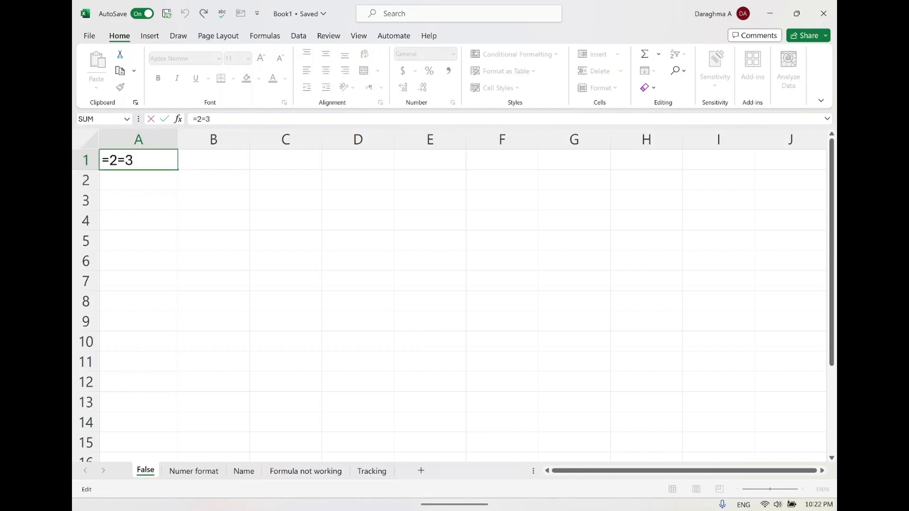
pyautogui.click(125, 161)
pyautogui.press('BackSpace')
pyautogui.write('+')
pyautogui.press('Return')
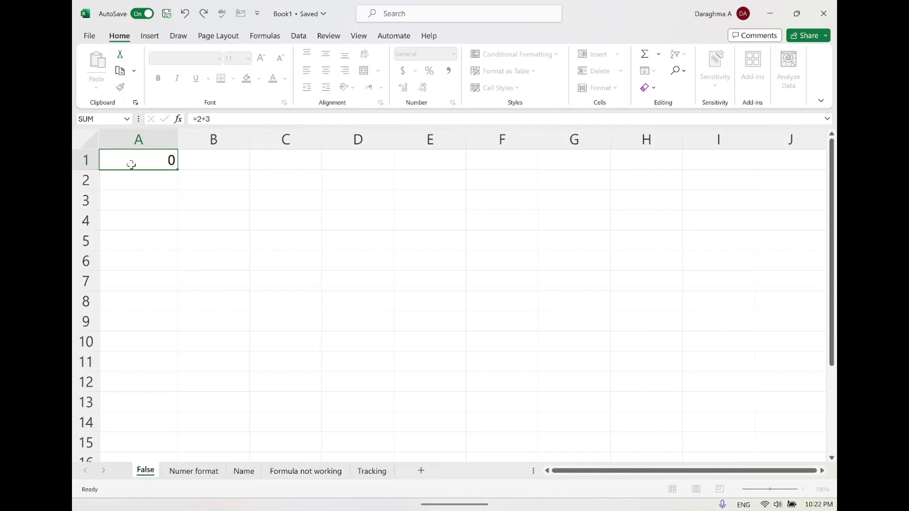
pyautogui.click(174, 223)
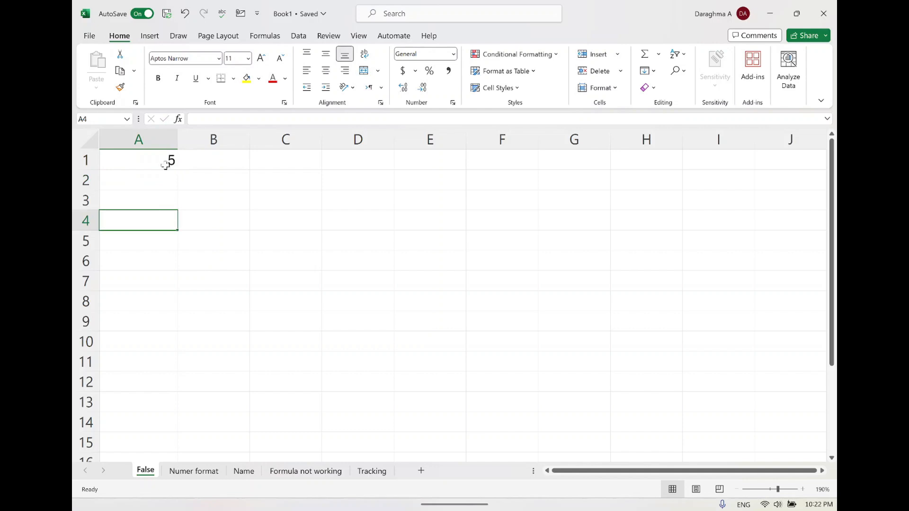
pyautogui.click(164, 163)
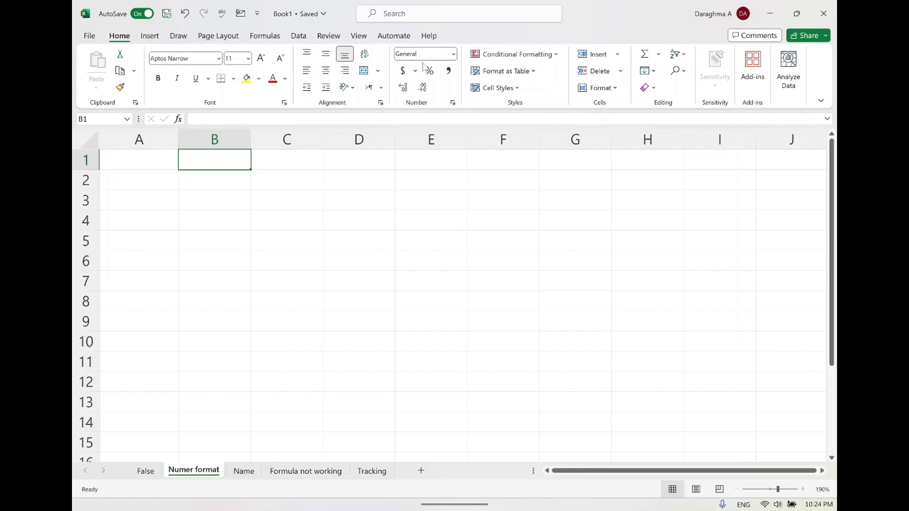
# Step: Enter 5-3 without a leading equals sign in cell B1 of the Numer format sheet
pyautogui.click(453, 54)
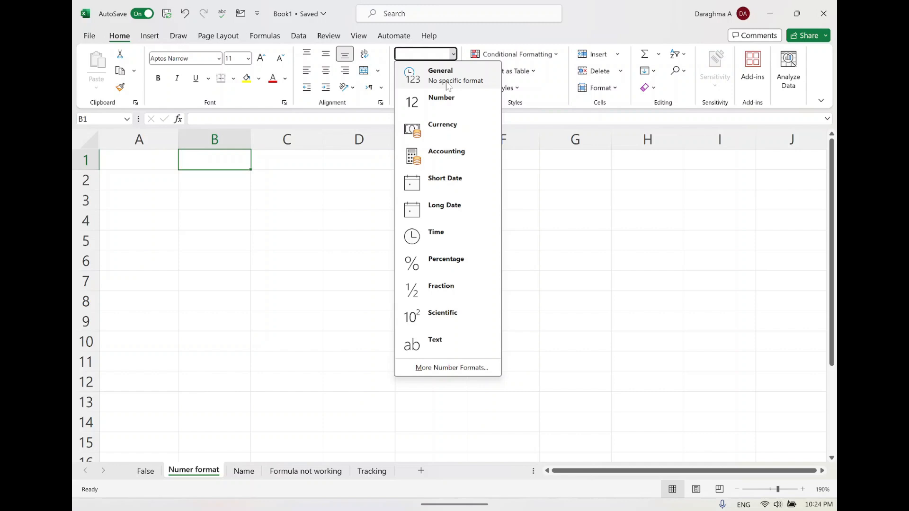
pyautogui.click(227, 161)
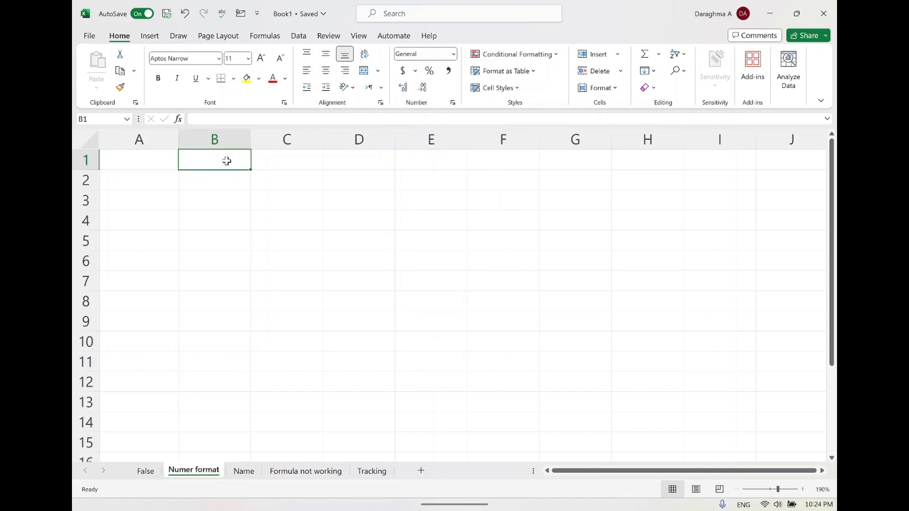
pyautogui.write('5-3')
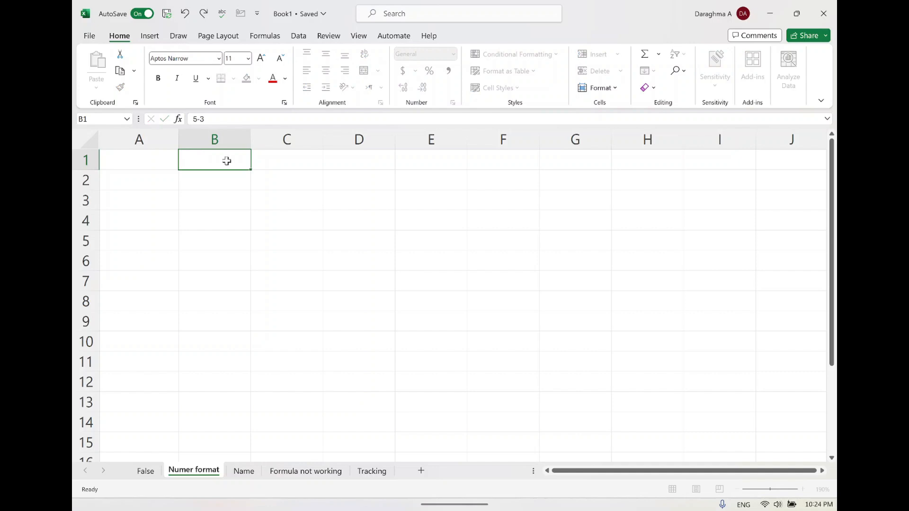
pyautogui.press('Return')
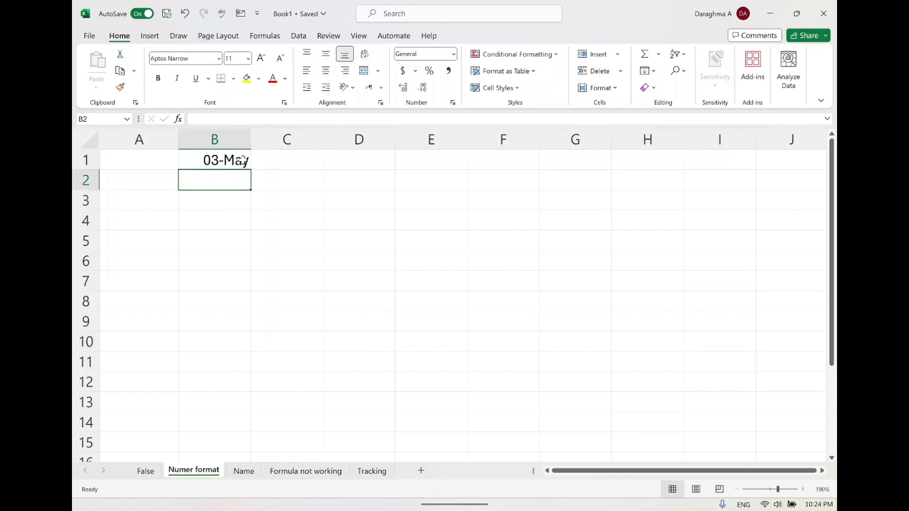
pyautogui.click(240, 161)
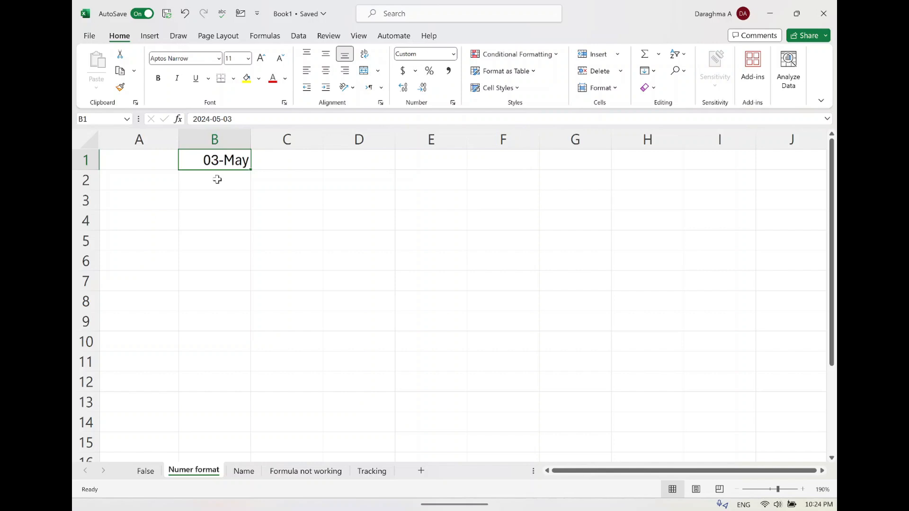
# Step: Enter the formula =5-3 in cell B3
pyautogui.click(215, 195)
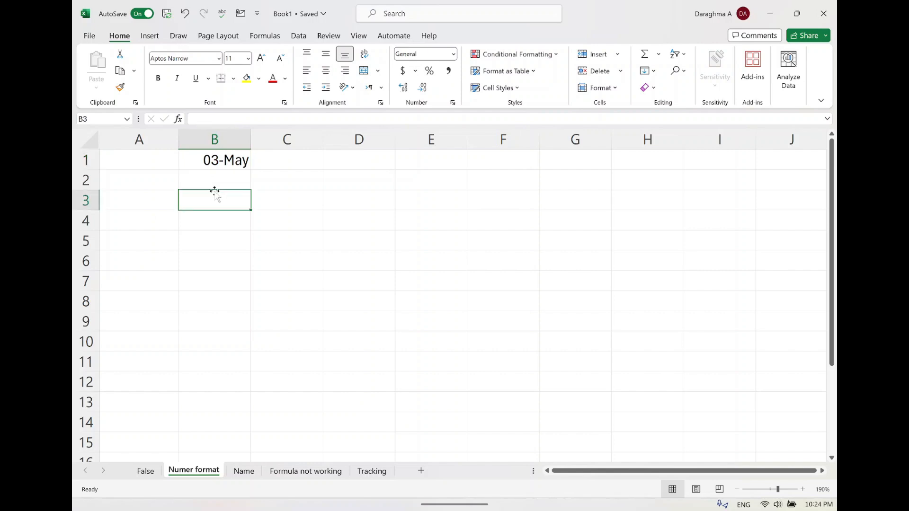
pyautogui.write('=')
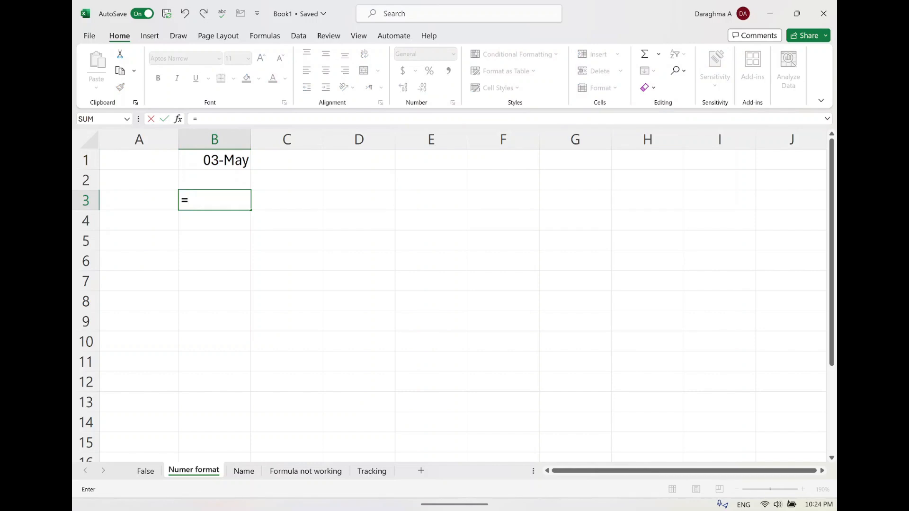
pyautogui.write('5-3')
pyautogui.press('Return')
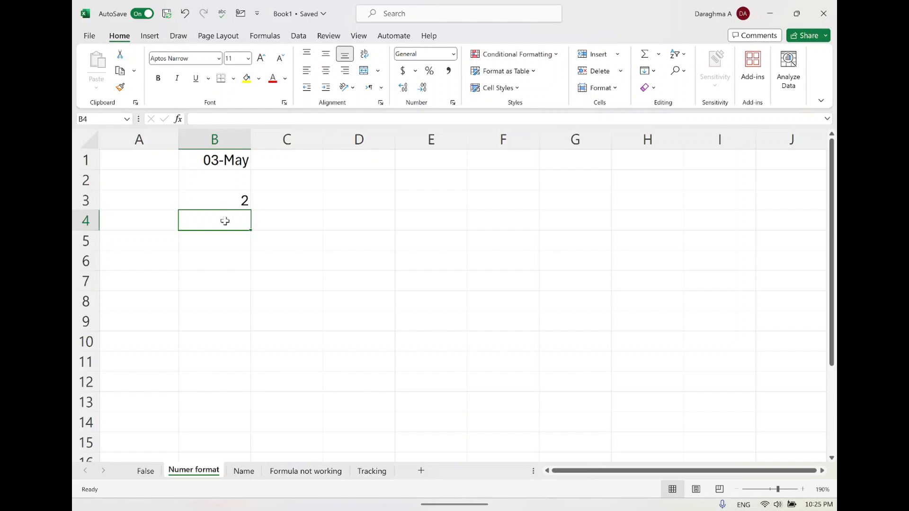
# Step: Enter 5-3 without an equals sign in cell B4 and set its number format to General
pyautogui.write('5-3')
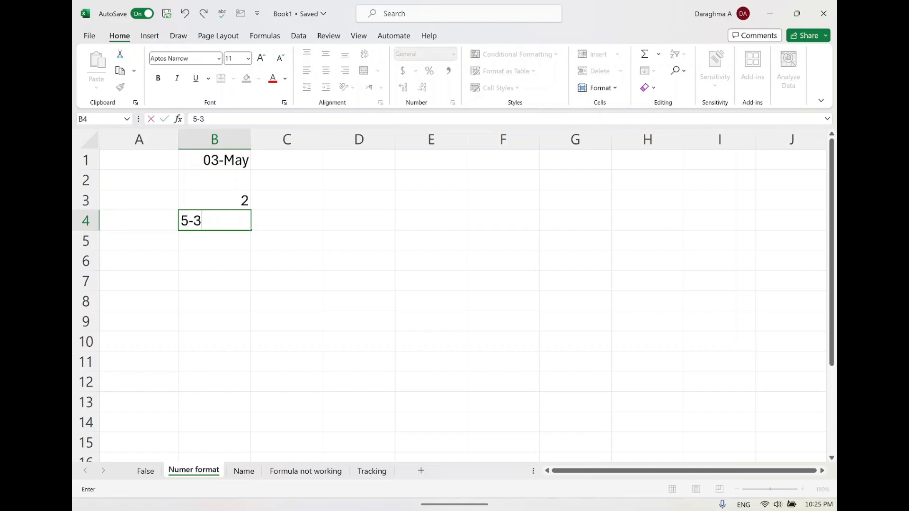
pyautogui.press('Return')
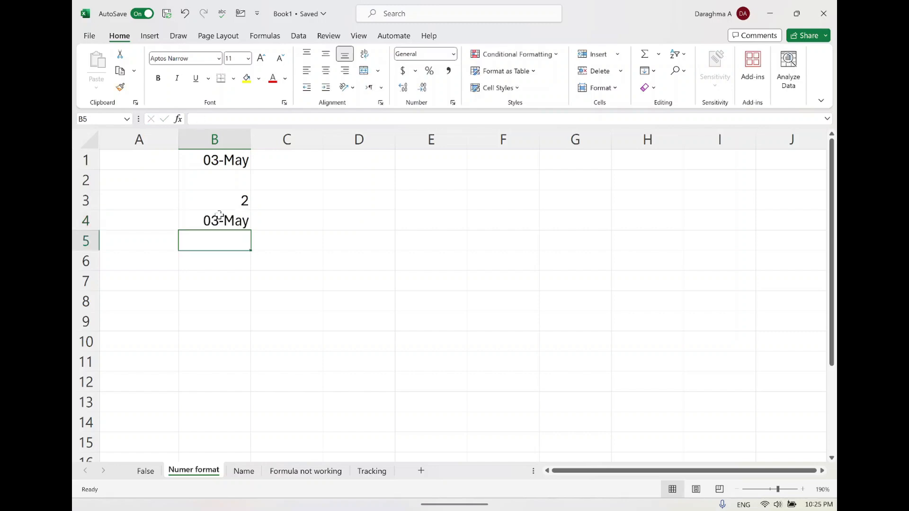
pyautogui.click(225, 220)
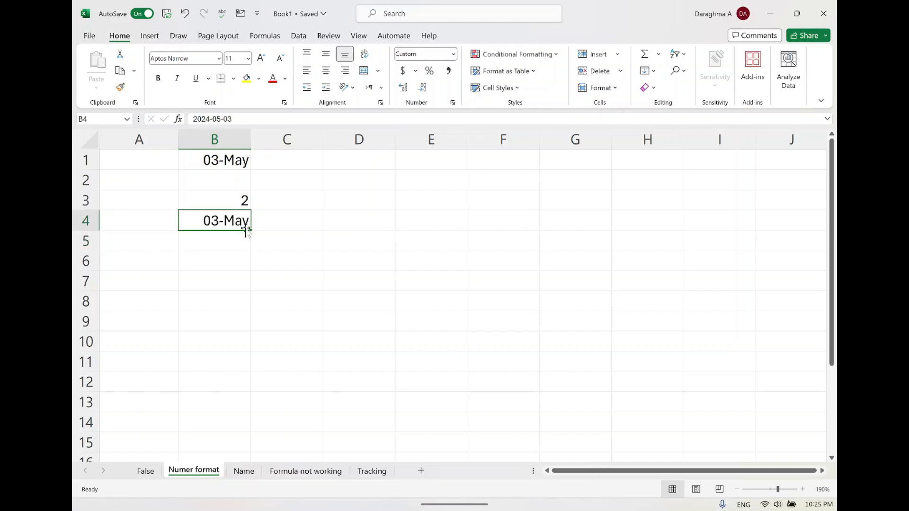
pyautogui.click(453, 54)
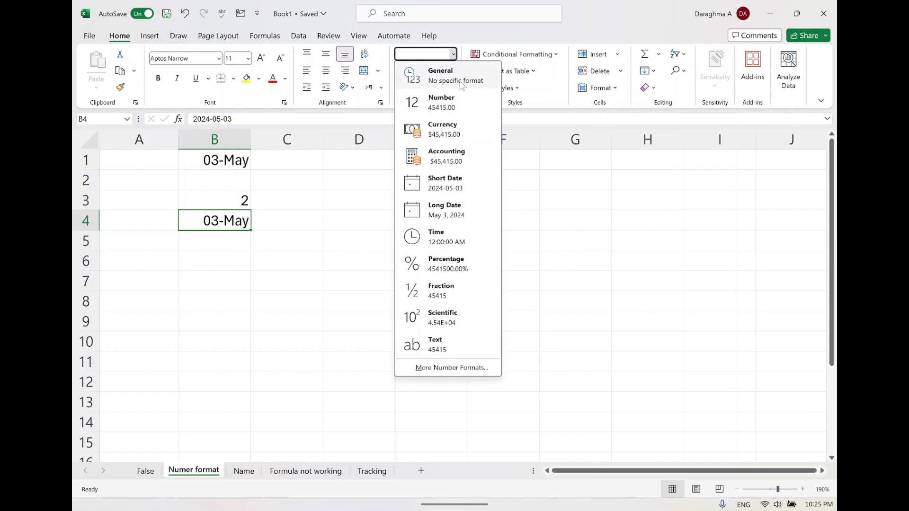
pyautogui.click(462, 81)
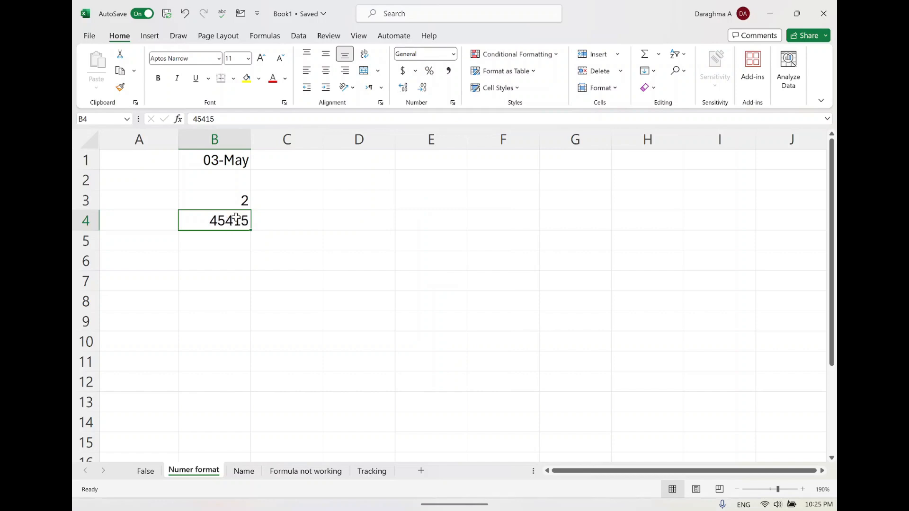
# Step: Replace the content of cell B4 with the formula =5-2
pyautogui.press('BackSpace')
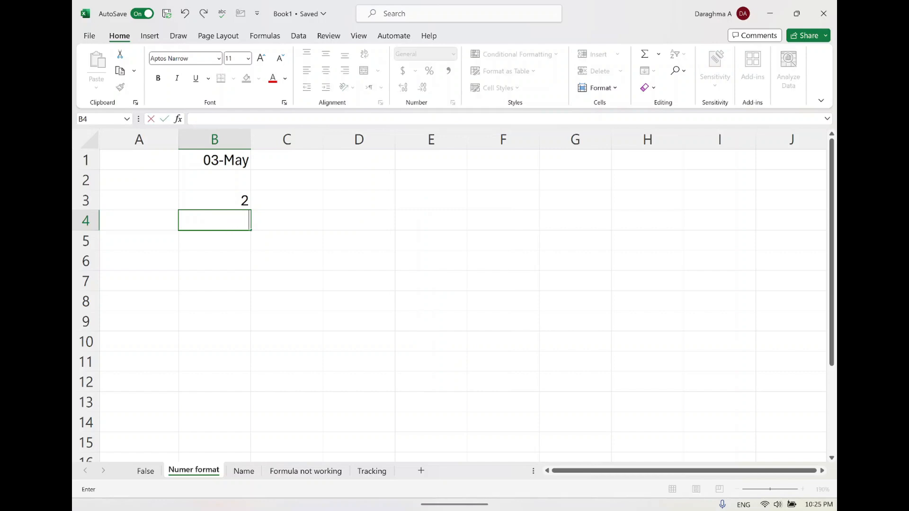
pyautogui.write('=')
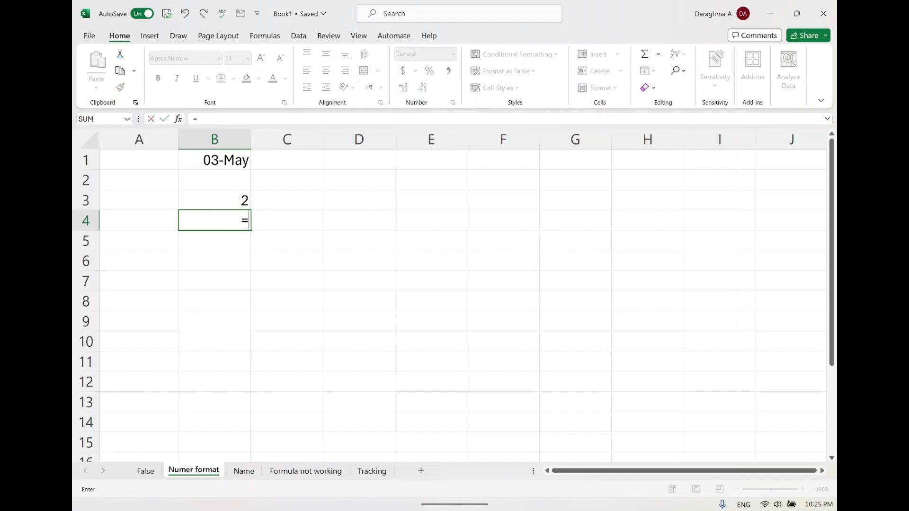
pyautogui.write('5-2')
pyautogui.press('Return')
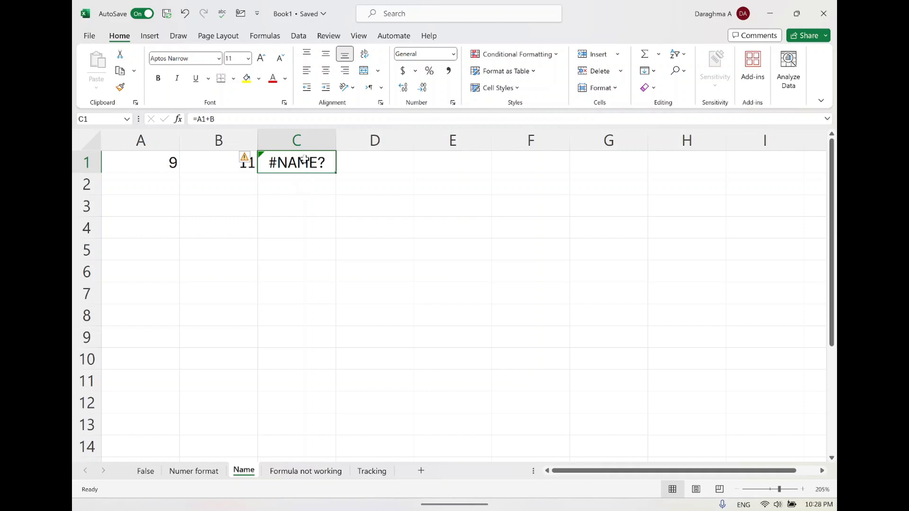
# Step: Re-enter the formula in cell C1 of the Name sheet as =A1+B, with the row number missing from the second reference
pyautogui.press('BackSpace')
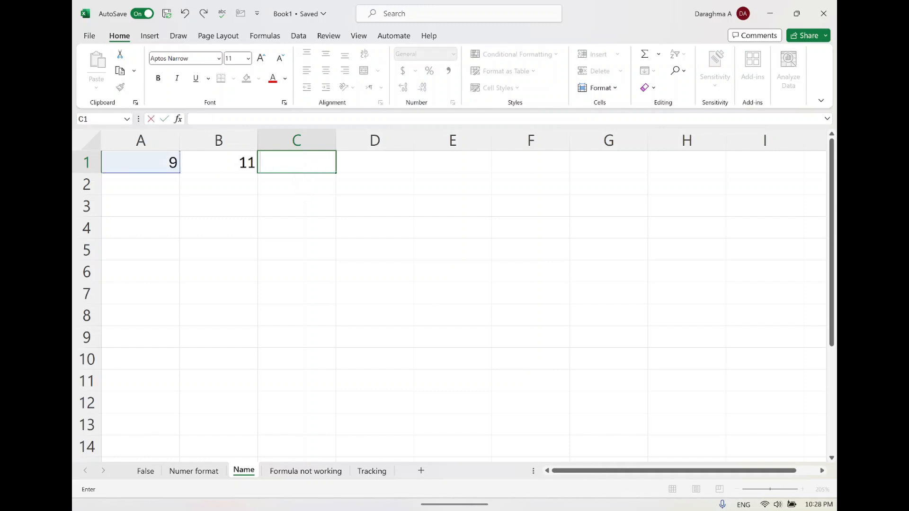
pyautogui.write('=')
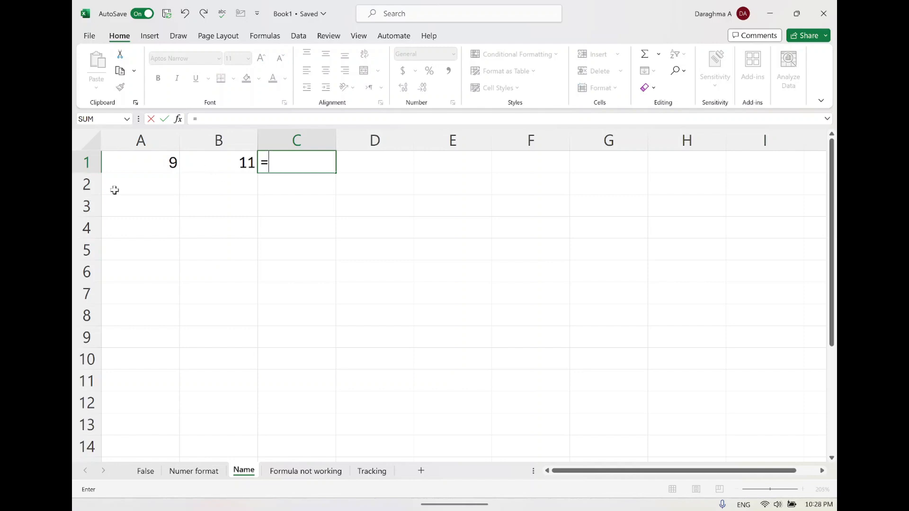
pyautogui.click(156, 162)
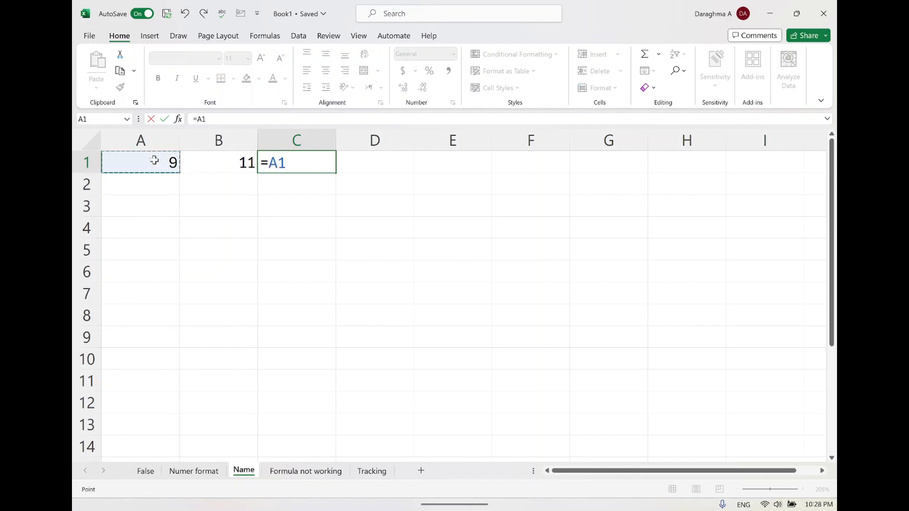
pyautogui.write('+')
pyautogui.click(226, 162)
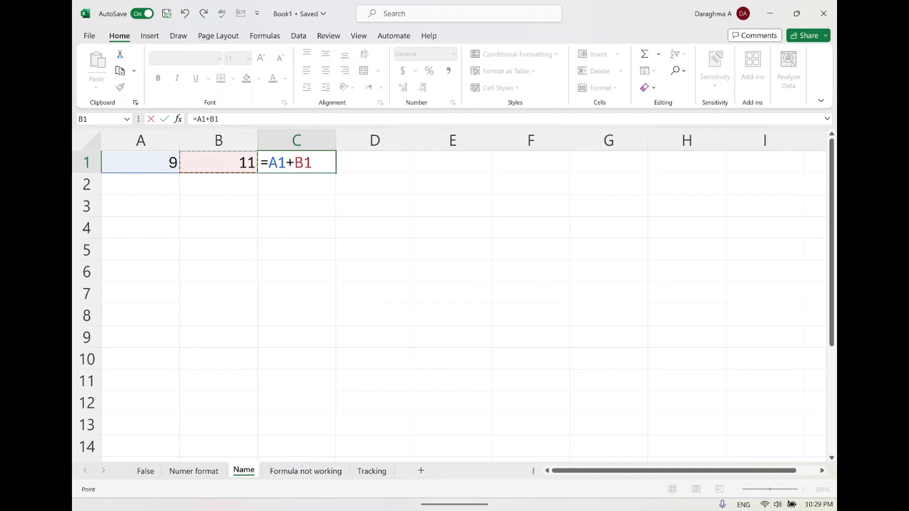
pyautogui.press('BackSpace')
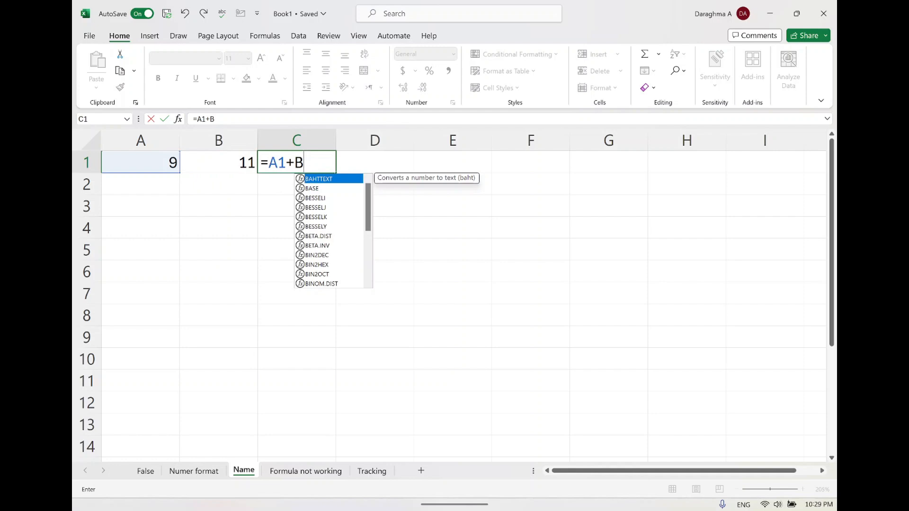
pyautogui.press('Return')
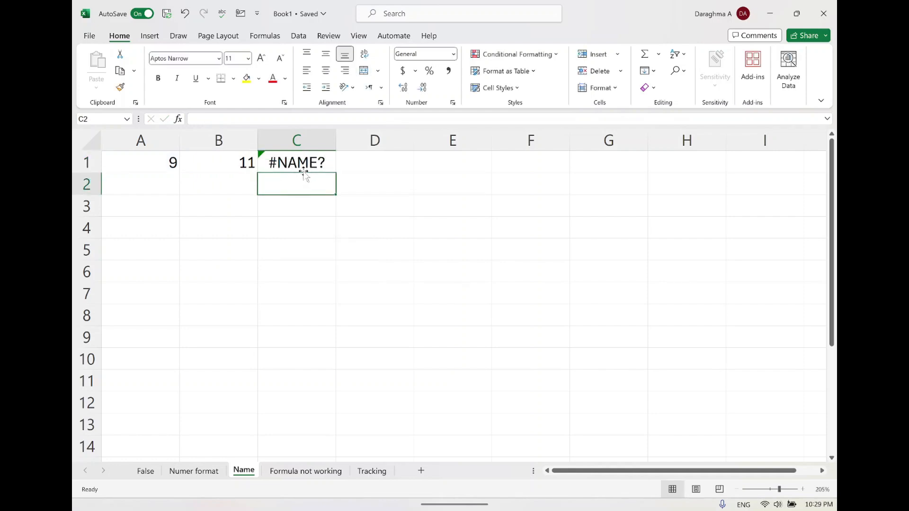
# Step: Complete the second reference in cell C1 so the formula reads =A1+B1
pyautogui.click(294, 164)
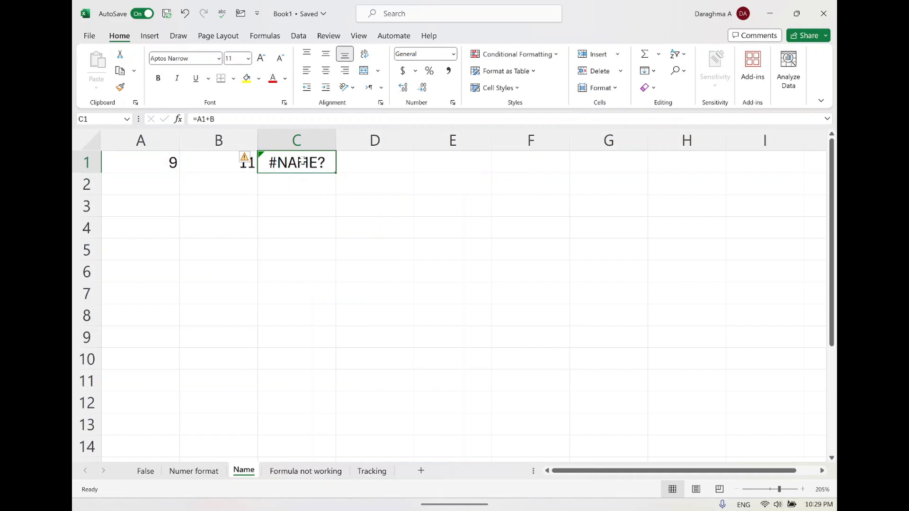
pyautogui.doubleClick(302, 163)
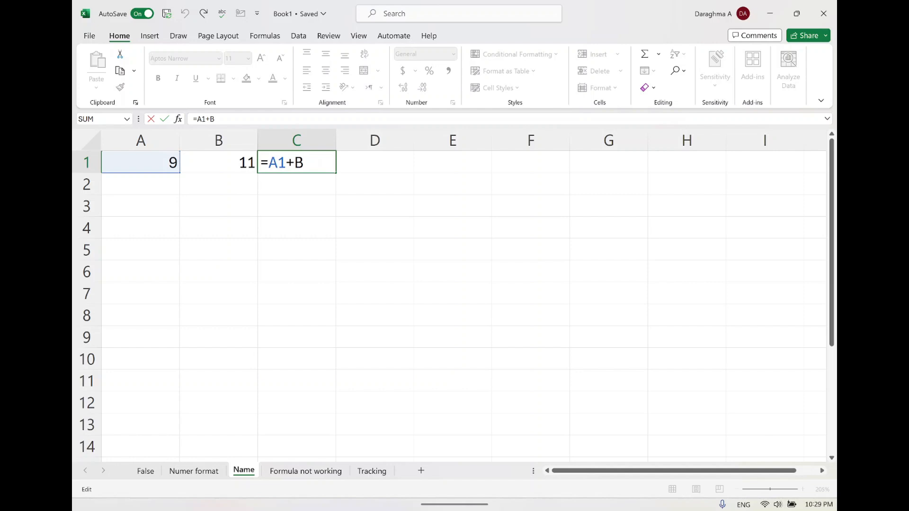
pyautogui.write('1')
pyautogui.press('Return')
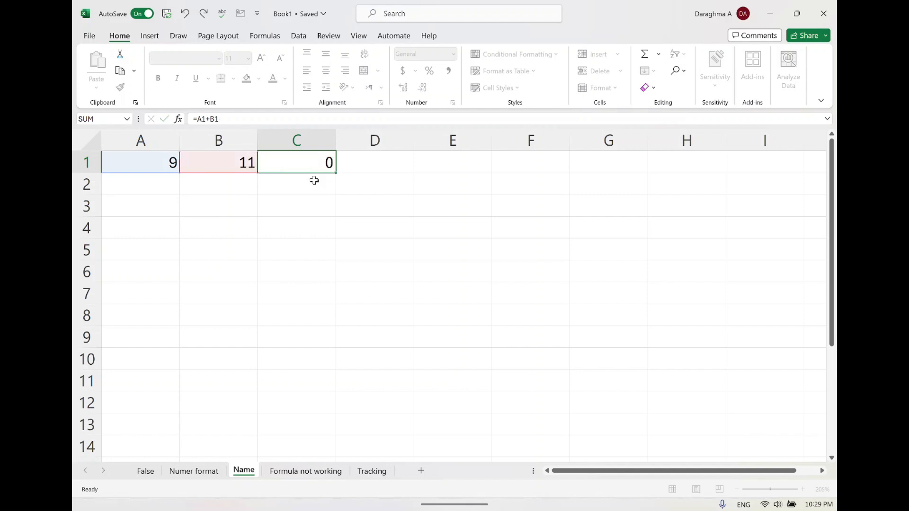
# Step: Replace the content of cell C1 on the Name sheet with =sum, leaving out the parentheses and arguments
pyautogui.click(300, 161)
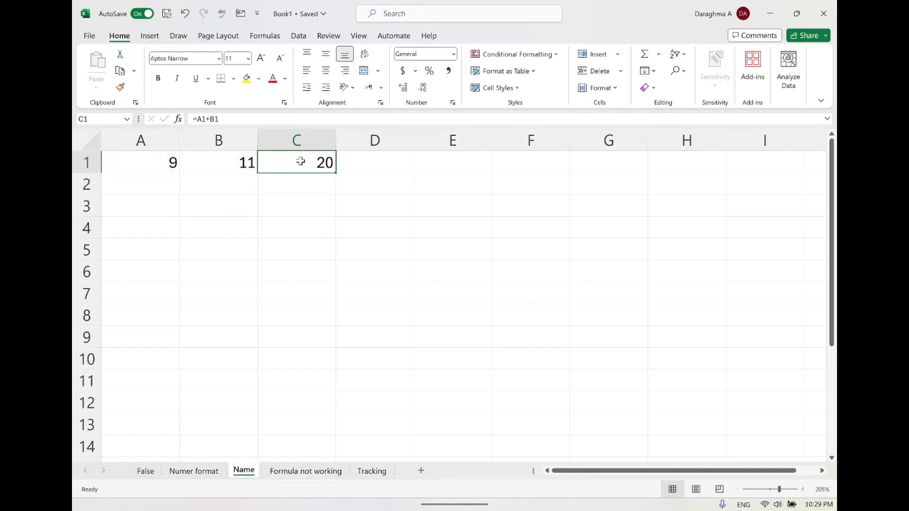
pyautogui.press('Delete')
pyautogui.write('=si,')
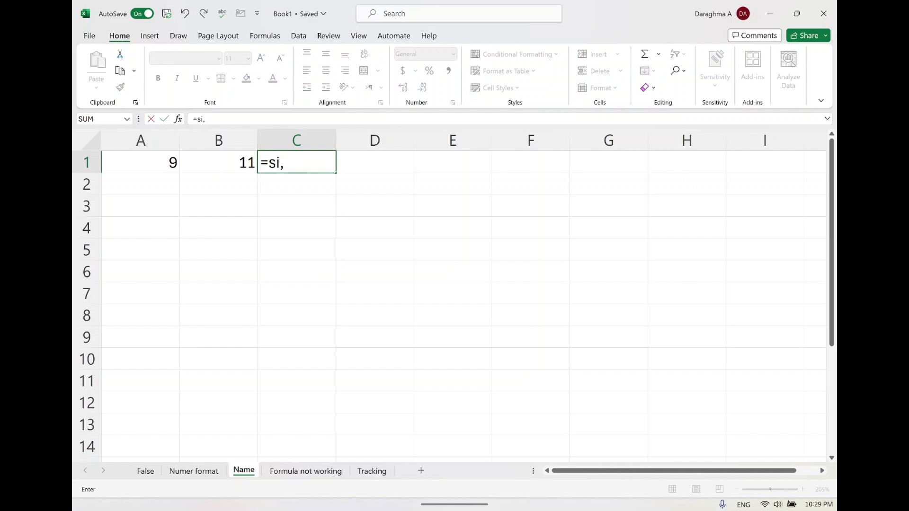
pyautogui.press('BackSpace')
pyautogui.press('BackSpace')
pyautogui.write('um')
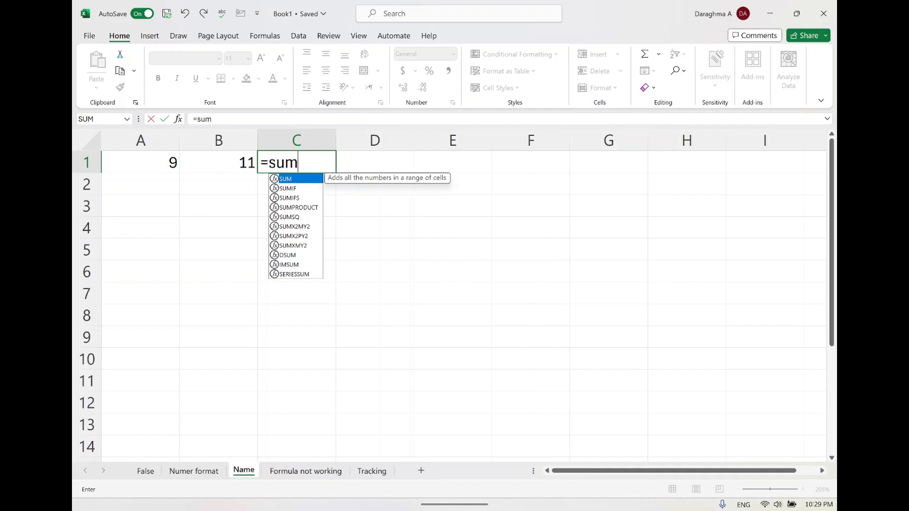
pyautogui.click(160, 164)
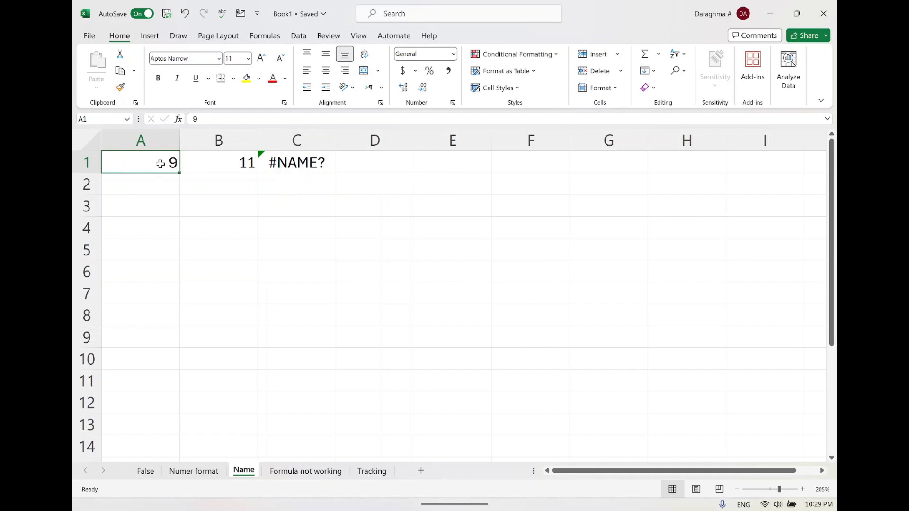
# Step: Complete the formula in cell C1 as =sum(A1,B1)
pyautogui.doubleClick(291, 163)
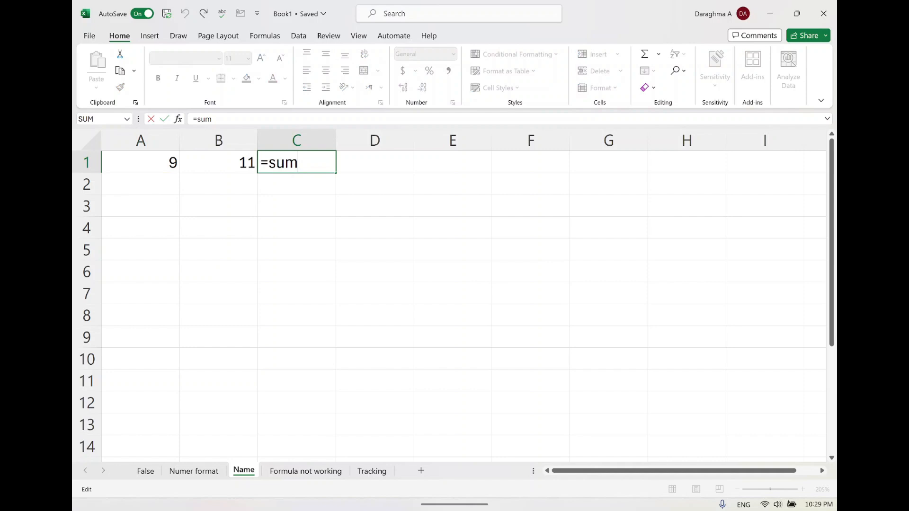
pyautogui.write('(')
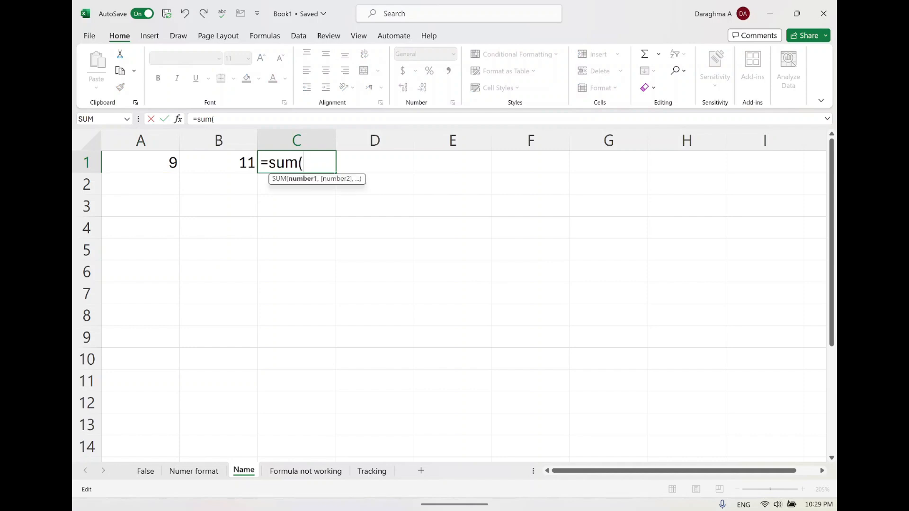
pyautogui.click(155, 161)
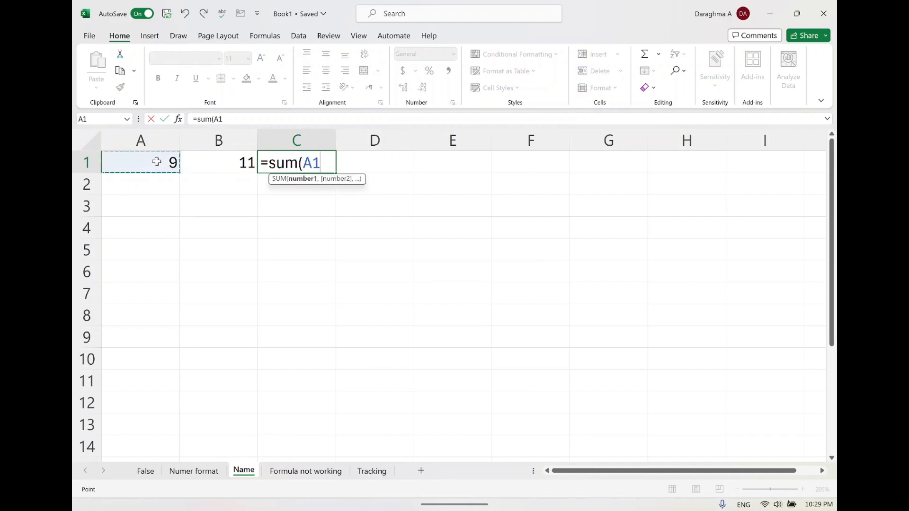
pyautogui.write(',')
pyautogui.click(207, 158)
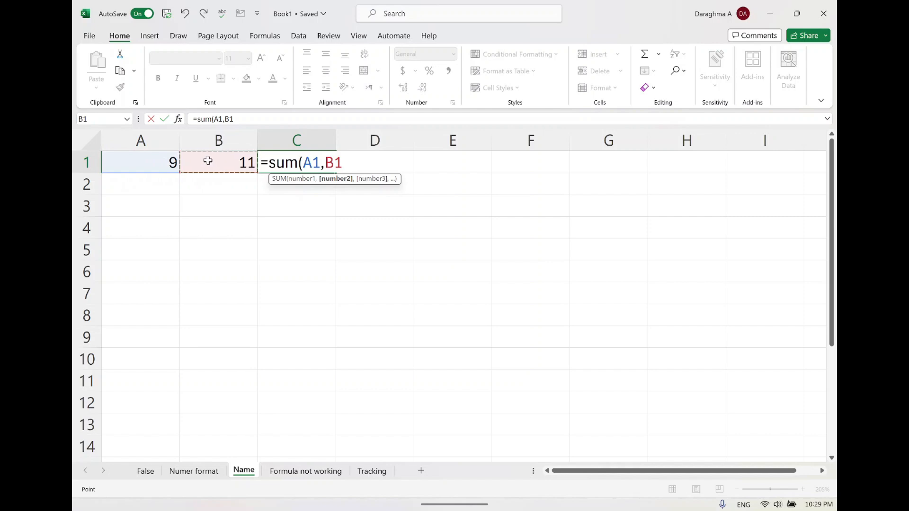
pyautogui.press('Return')
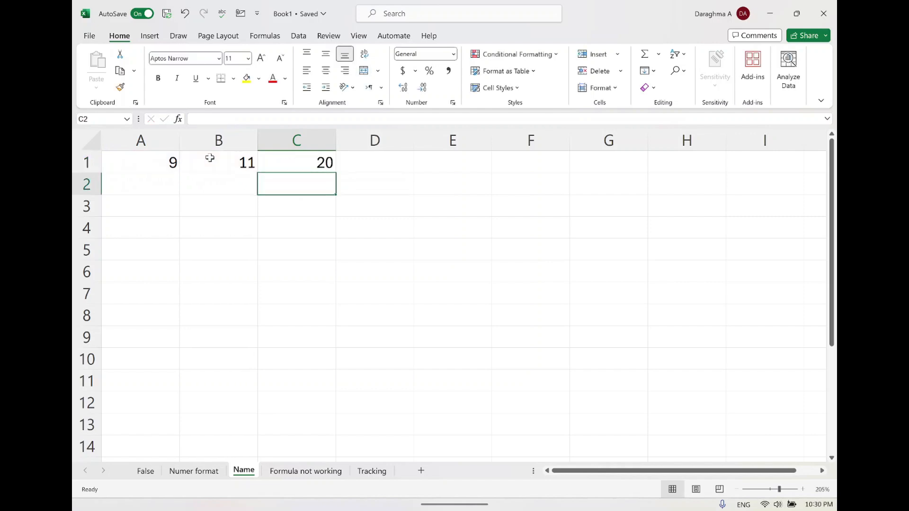
pyautogui.click(303, 163)
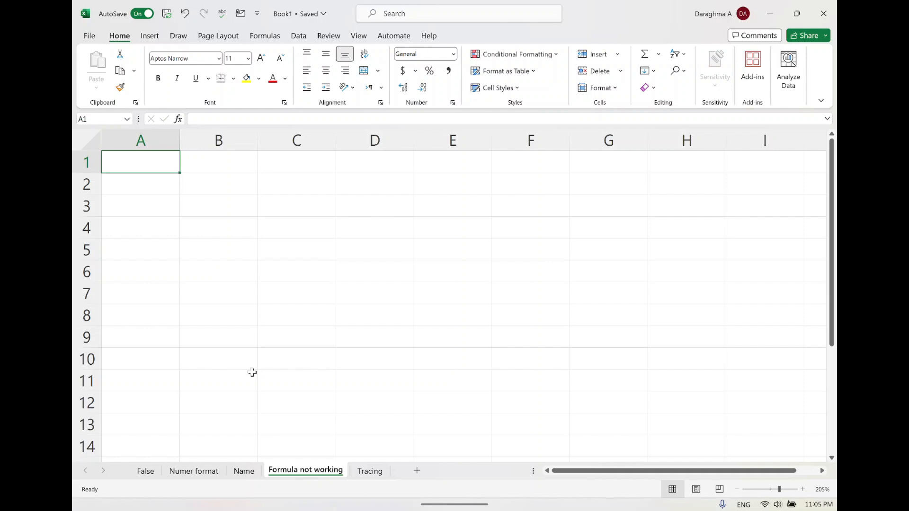
# Step: Enter =4+5 preceded by a space in cell A1 of the Formula not working sheet
pyautogui.write('=')
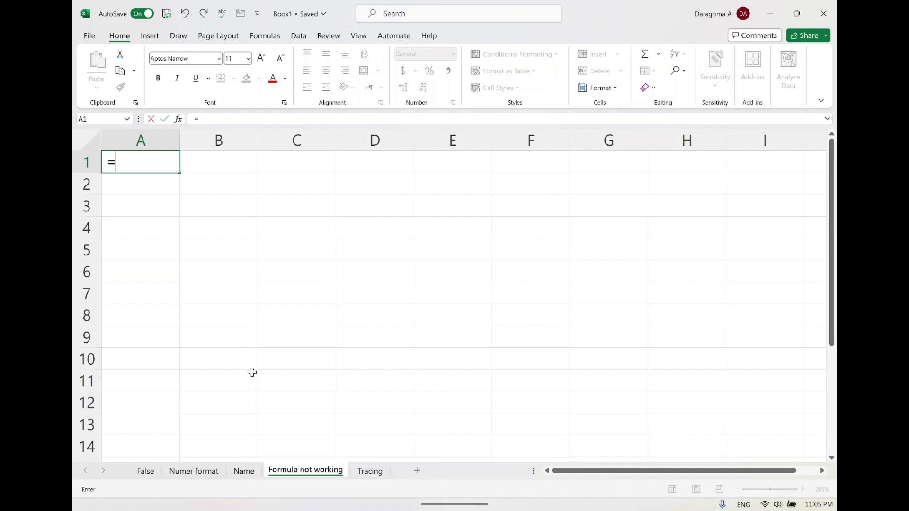
pyautogui.write('4+5')
pyautogui.press('Return')
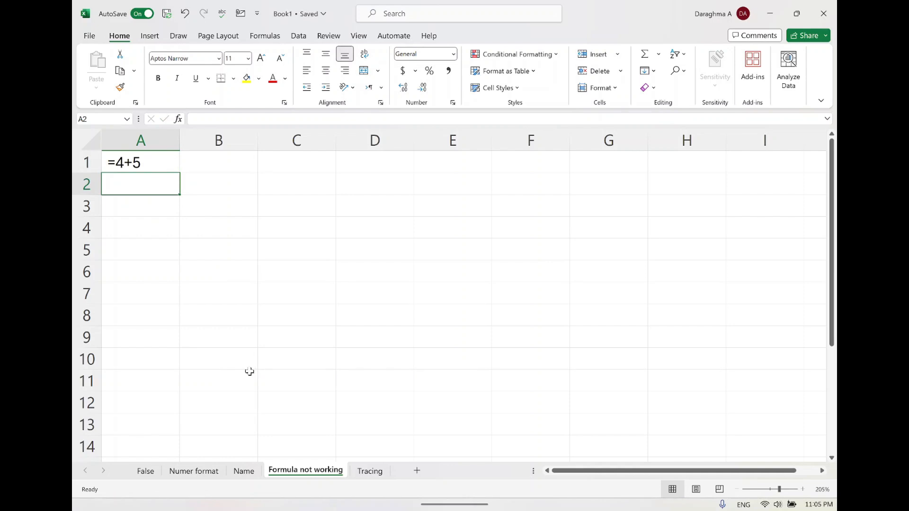
# Step: Remove the leading space before the equals sign of the formula in cell A1
pyautogui.doubleClick(110, 163)
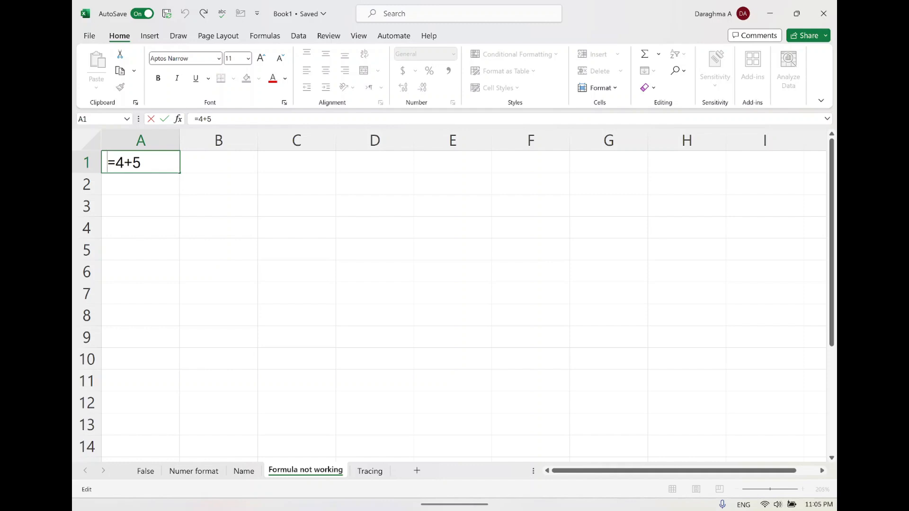
pyautogui.press('BackSpace')
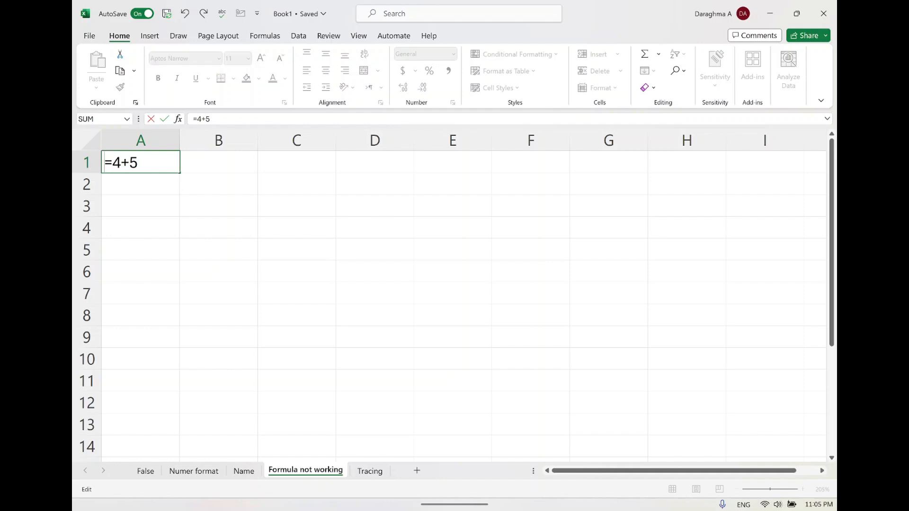
pyautogui.press('Return')
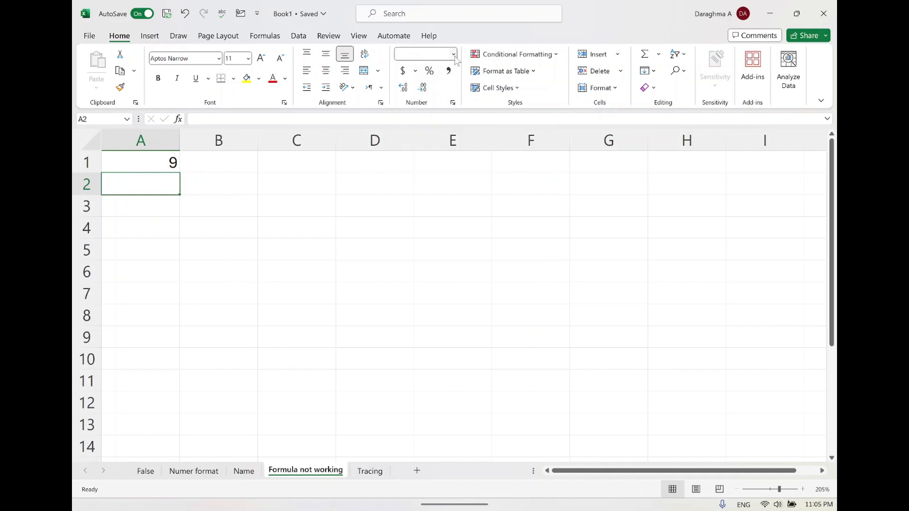
# Step: Set the number format of cell A2 to Text and enter =4+5 in it
pyautogui.click(453, 55)
pyautogui.click(457, 344)
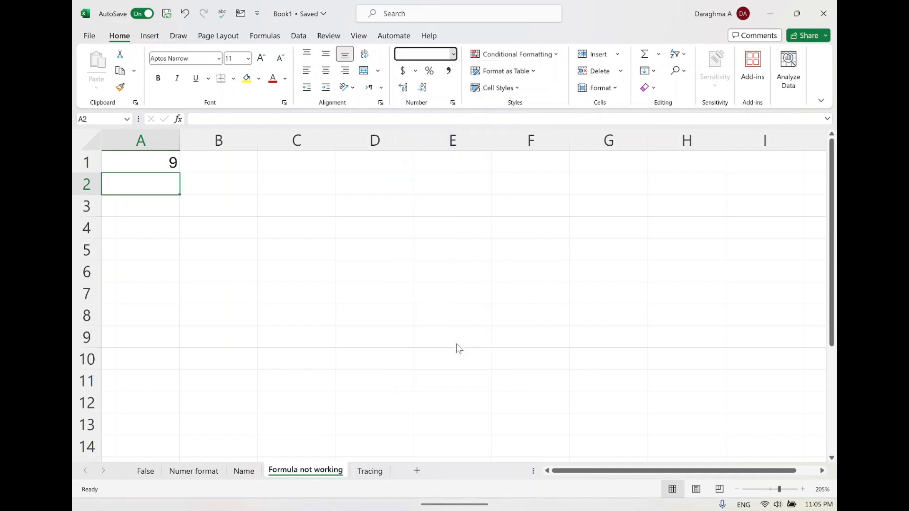
pyautogui.write('=')
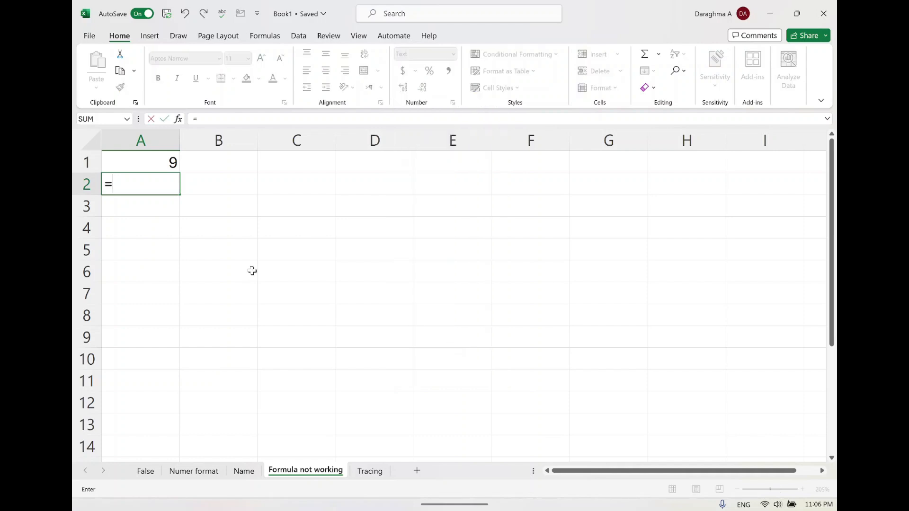
pyautogui.write('4+5')
pyautogui.press('Return')
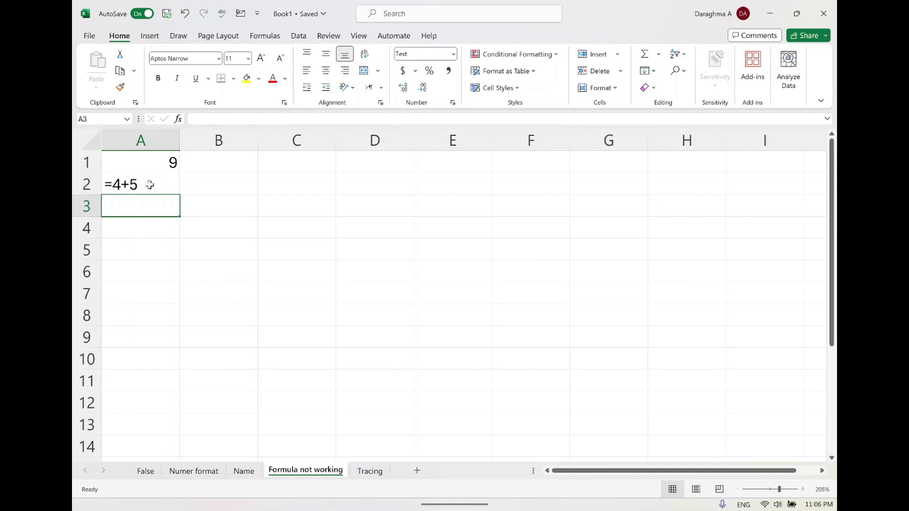
# Step: Set the number format of cell A2 to General and re-enter its formula so it recalculates
pyautogui.click(137, 187)
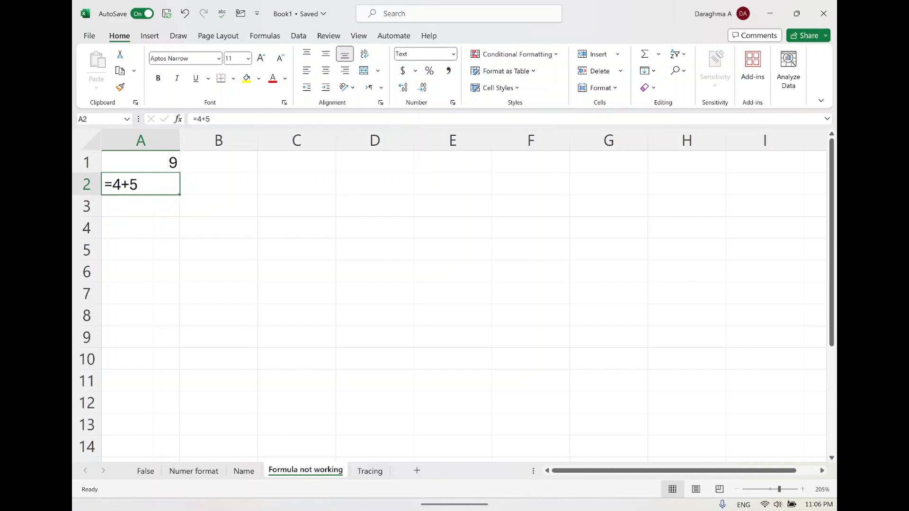
pyautogui.click(454, 55)
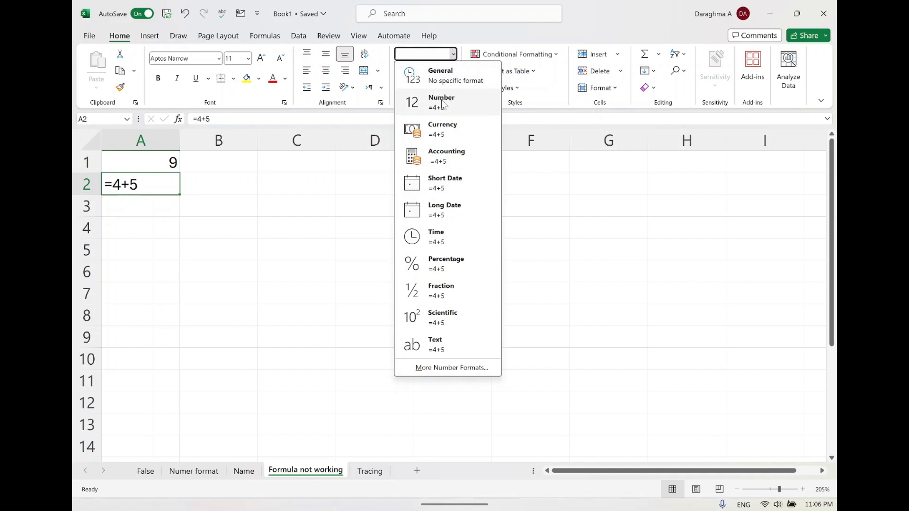
pyautogui.click(468, 85)
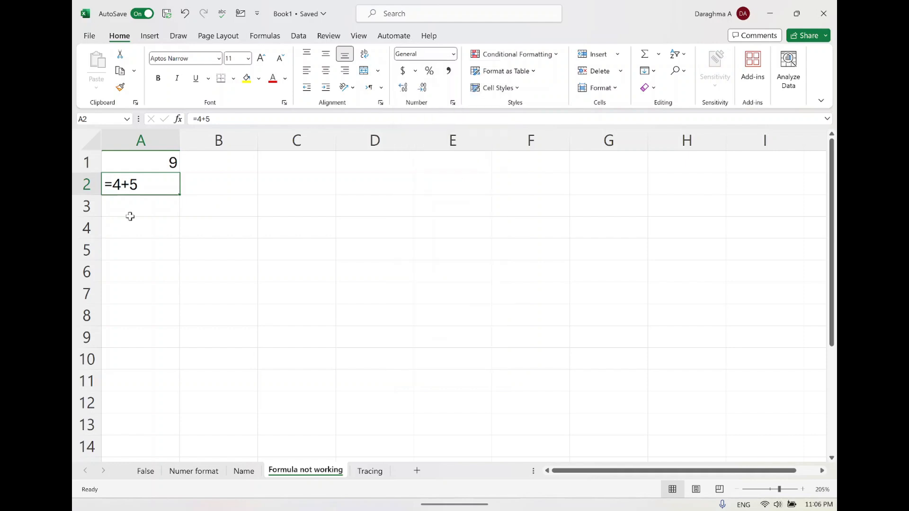
pyautogui.press('F2')
pyautogui.press('Return')
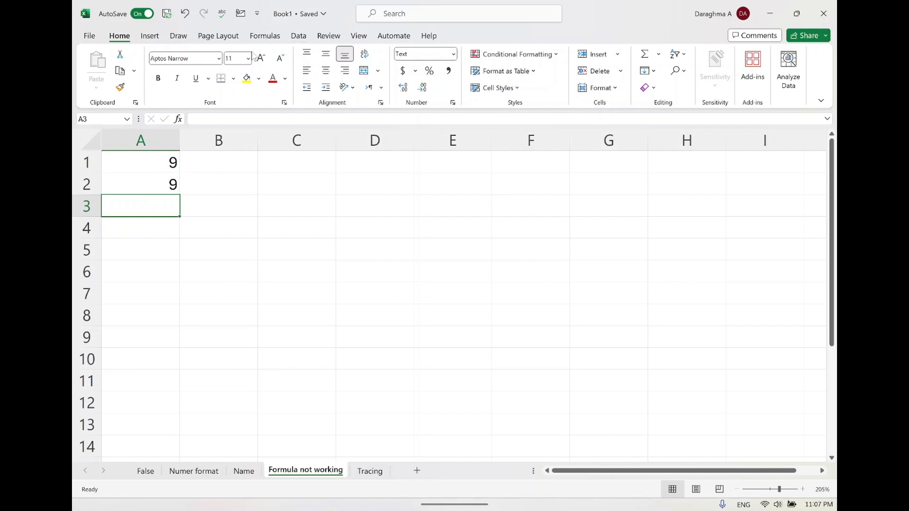
# Step: Turn on Show Formulas for the sheet and enter the formula =3-3 in cell B1
pyautogui.click(268, 38)
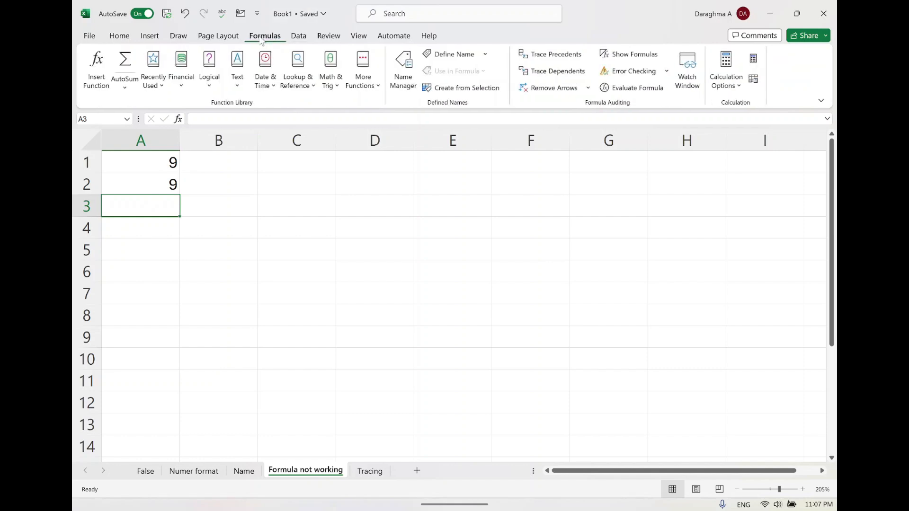
pyautogui.click(643, 57)
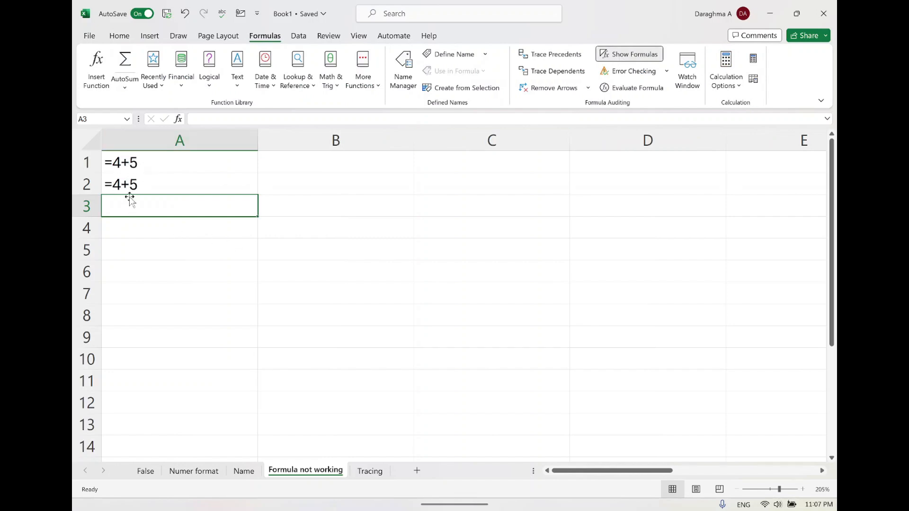
pyautogui.click(336, 171)
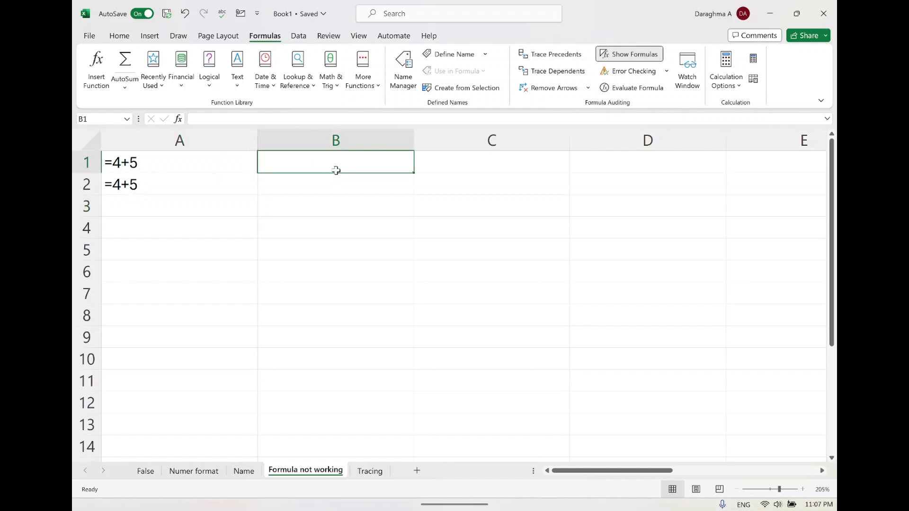
pyautogui.write('=3')
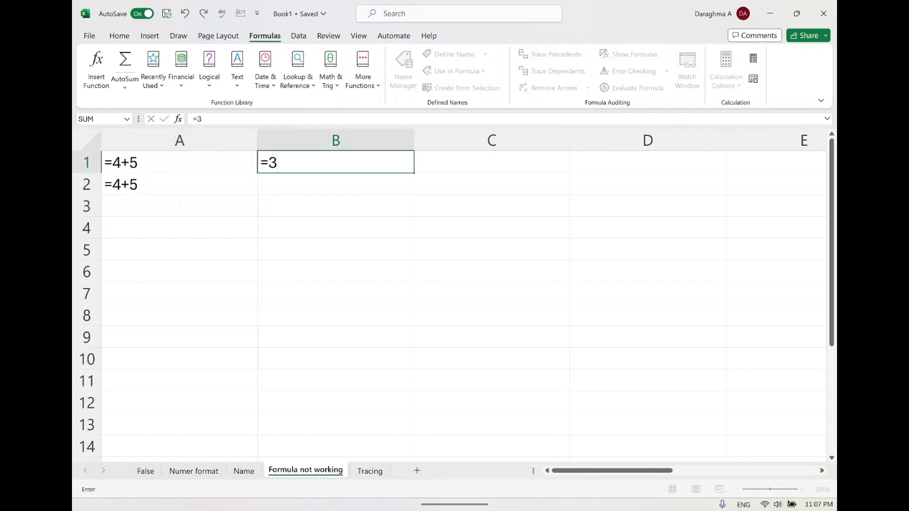
pyautogui.write('-3')
pyautogui.press('Return')
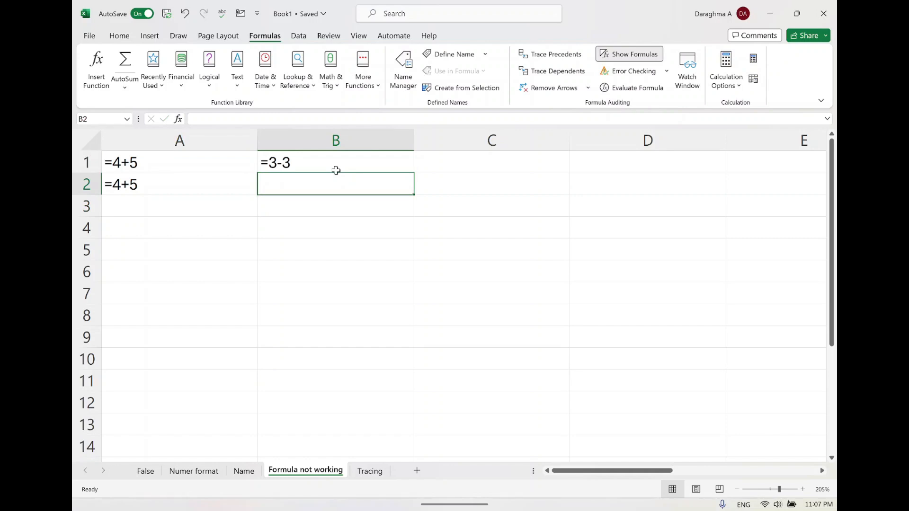
# Step: Turn off Show Formulas so the cells display their results
pyautogui.click(308, 161)
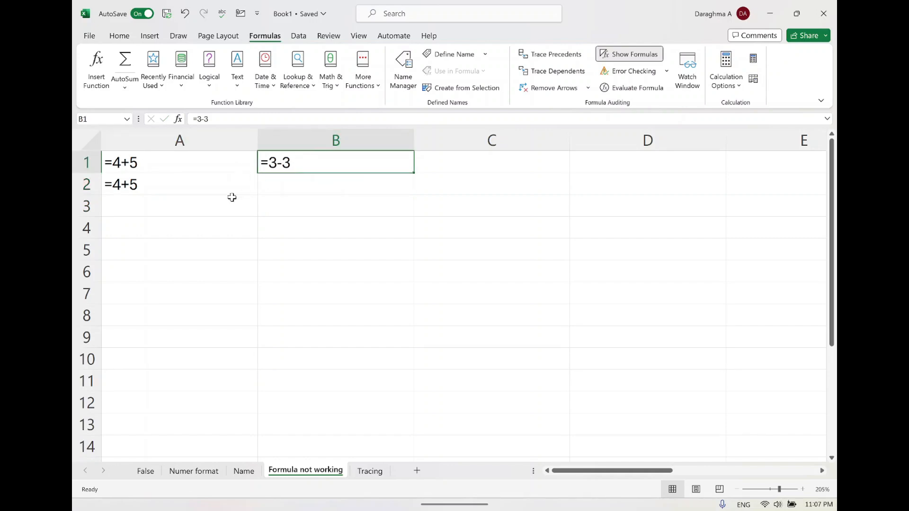
pyautogui.click(626, 56)
pyautogui.click(627, 56)
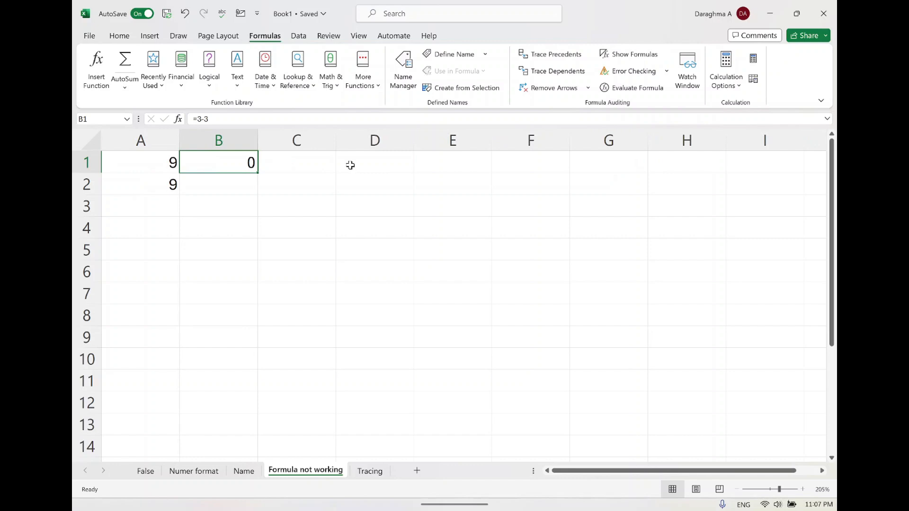
# Step: Enter the formula =2-3 in cell C2
pyautogui.click(323, 181)
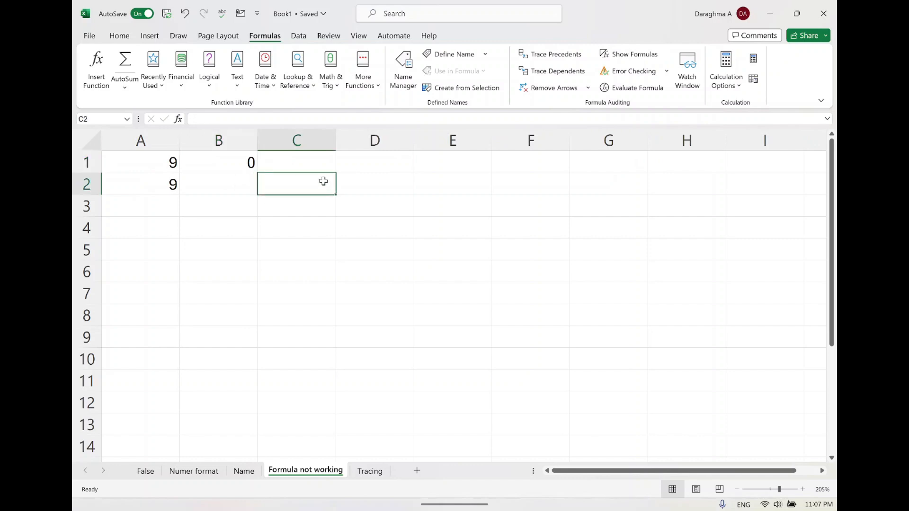
pyautogui.write('=2')
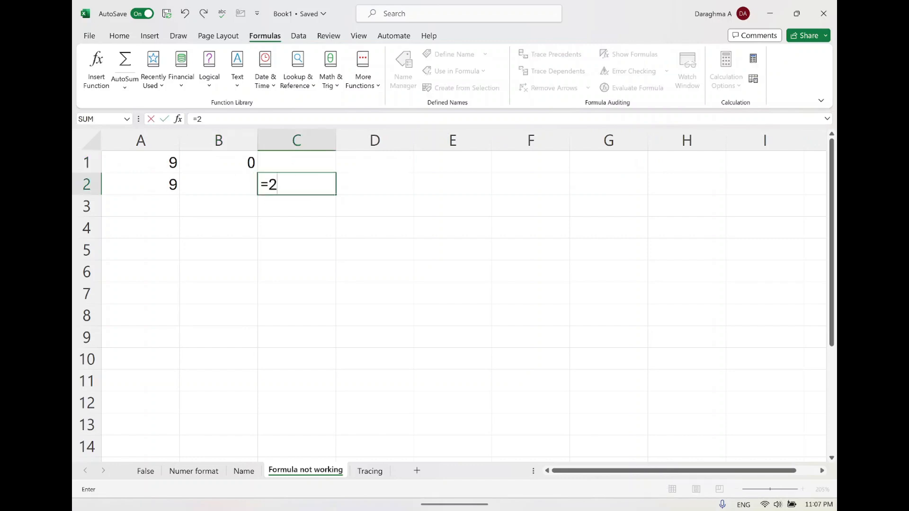
pyautogui.write('-3')
pyautogui.press('Return')
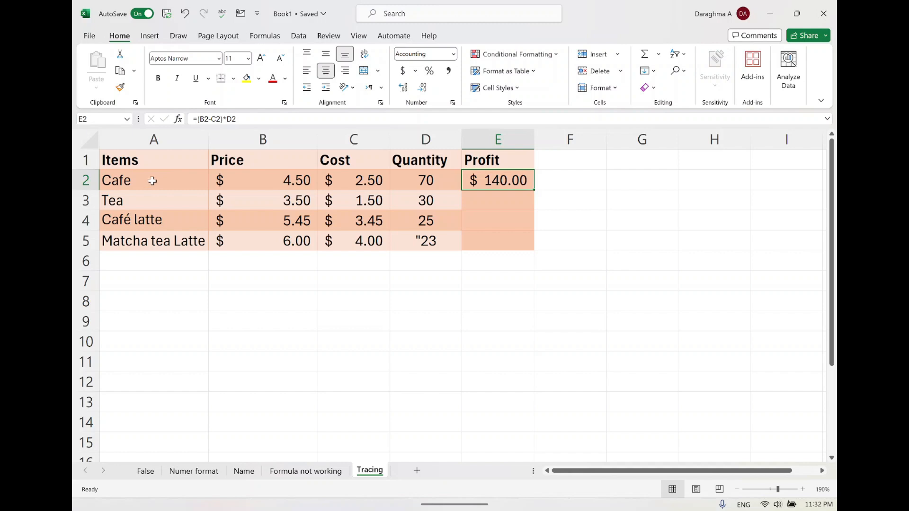
# Step: Review the Items, Price, Cost and Quantity entries on the Tracing sheet and open the Profit formula in cell E2
pyautogui.moveTo(153, 181); pyautogui.dragTo(156, 249)
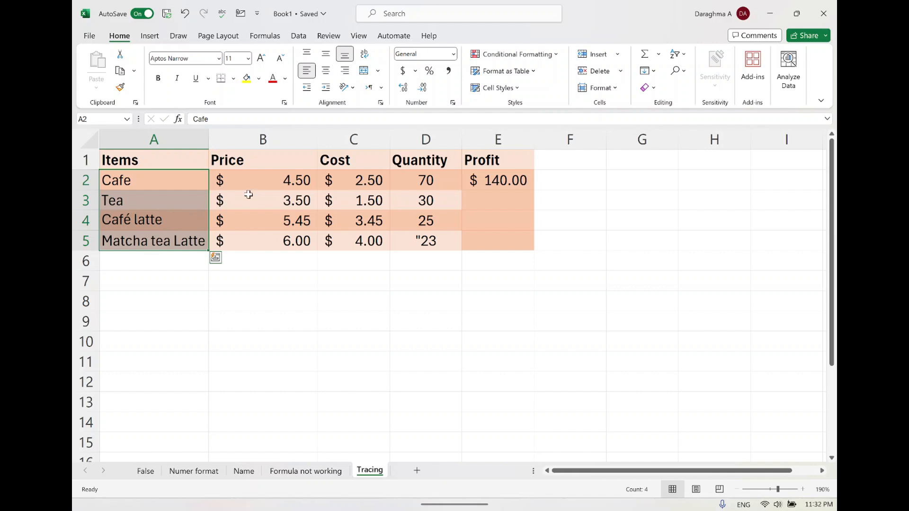
pyautogui.moveTo(264, 180); pyautogui.dragTo(260, 233)
pyautogui.moveTo(349, 179); pyautogui.dragTo(347, 247)
pyautogui.moveTo(426, 183); pyautogui.dragTo(441, 241)
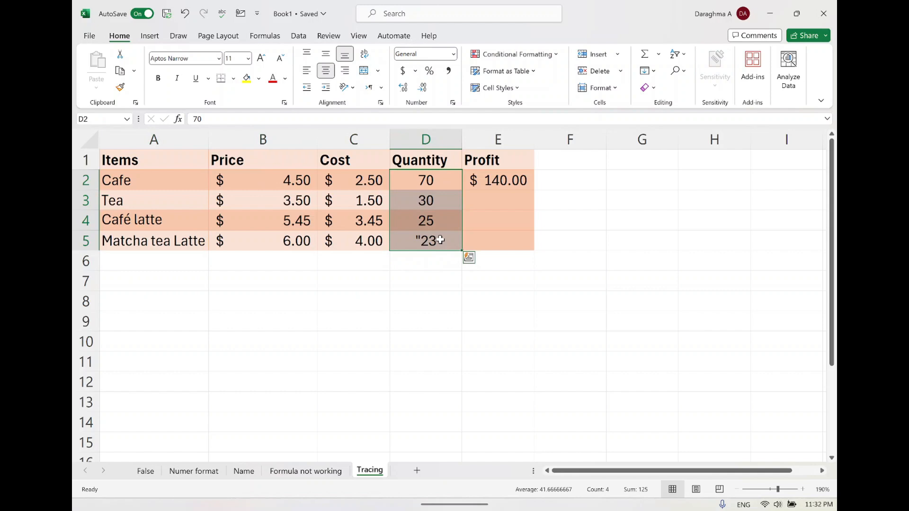
pyautogui.click(505, 180)
pyautogui.doubleClick(505, 180)
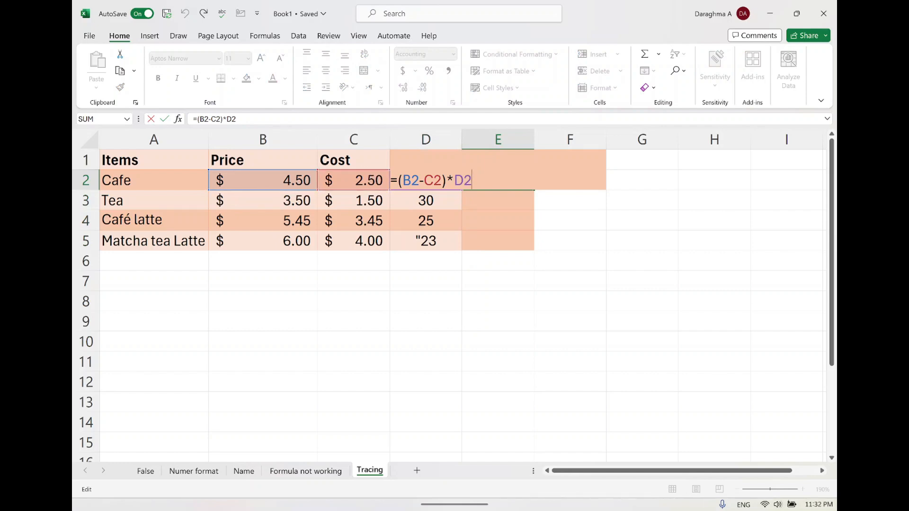
# Step: Fill the Profit formula =(B2-C2)*D2 from E2 down through E5 and check the filled cells
pyautogui.press('Return')
pyautogui.click(500, 184)
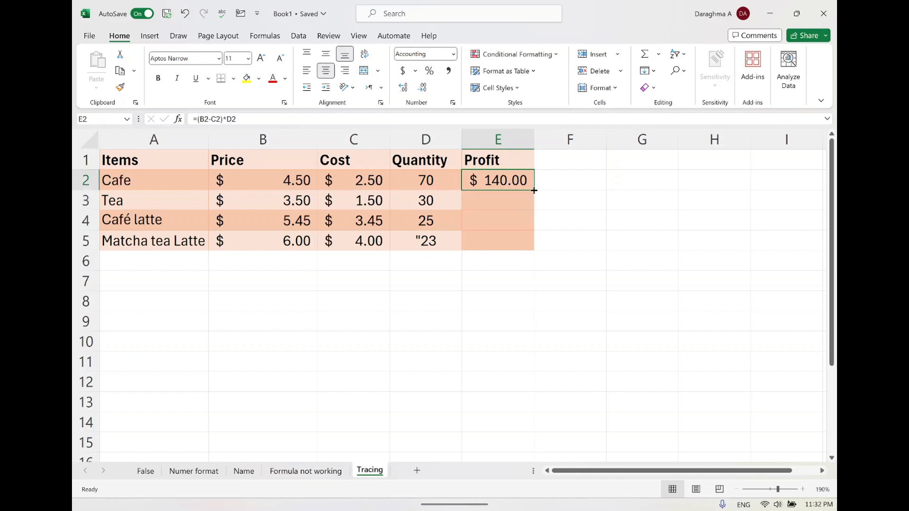
pyautogui.doubleClick(534, 190)
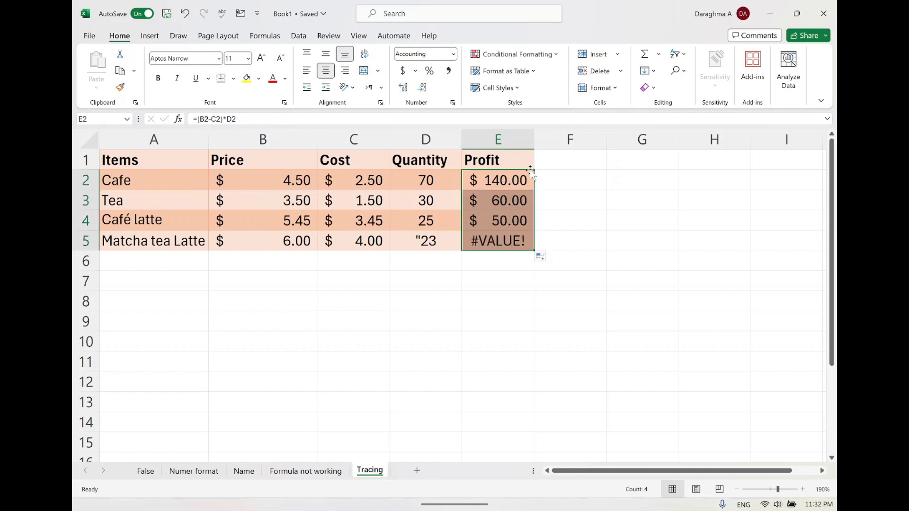
pyautogui.click(506, 244)
pyautogui.moveTo(498, 180); pyautogui.dragTo(500, 222)
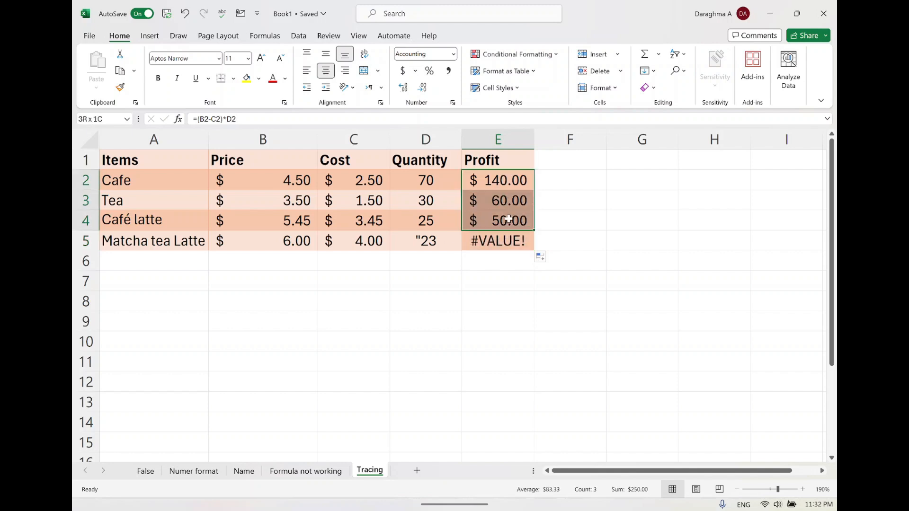
pyautogui.click(505, 242)
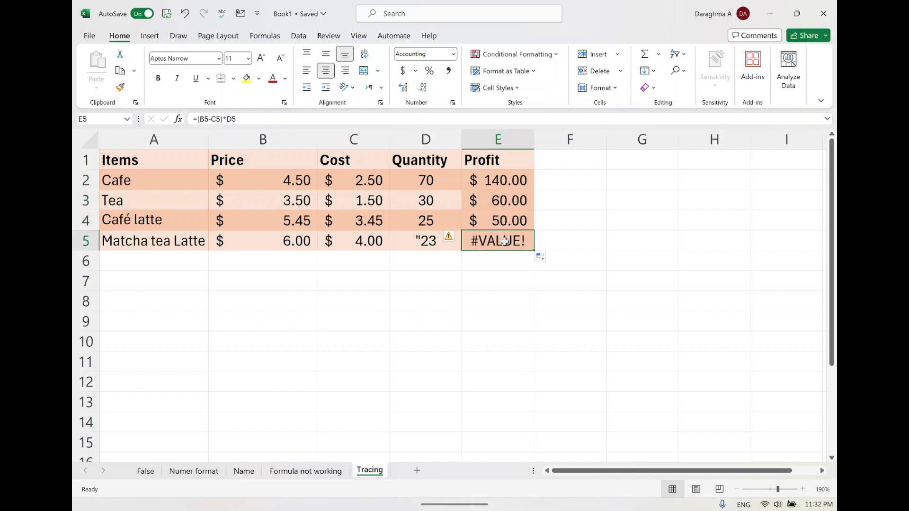
# Step: Run Error Checking on the Tracing sheet starting from cell A1, read the reported error, and close the check
pyautogui.click(273, 42)
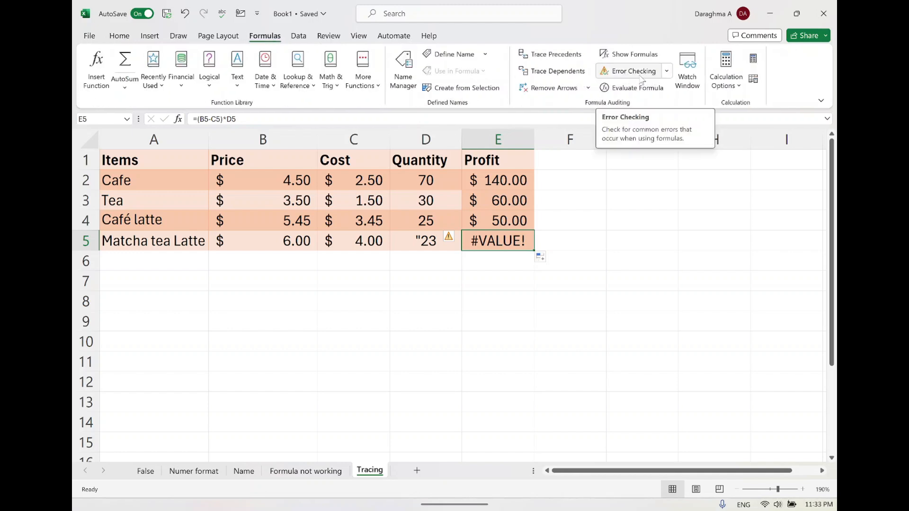
pyautogui.click(134, 160)
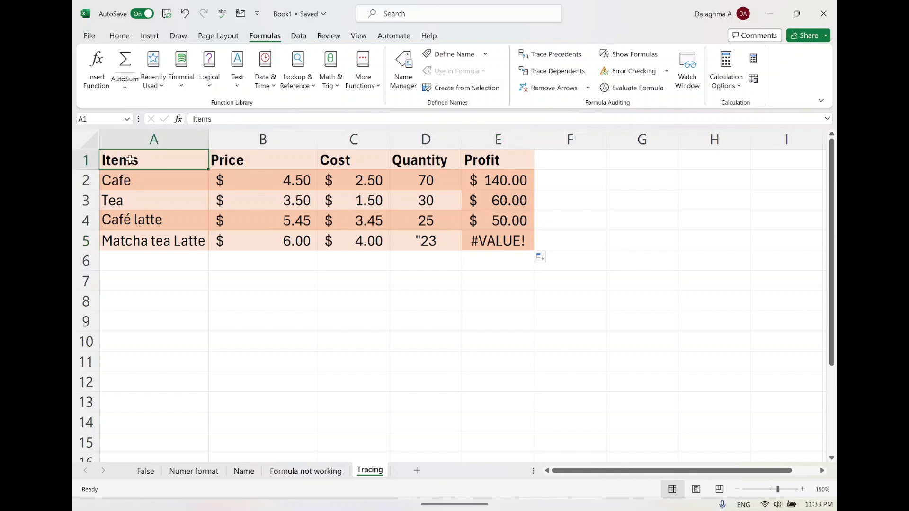
pyautogui.click(635, 72)
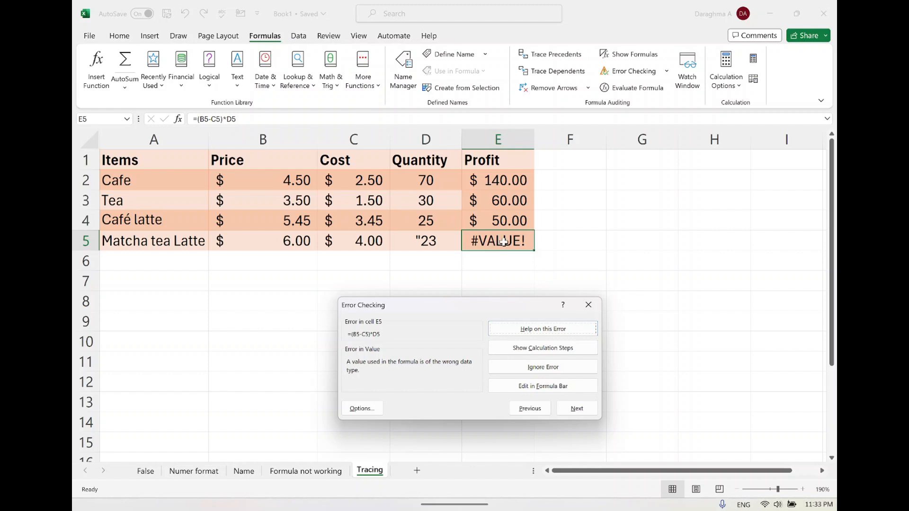
pyautogui.click(587, 306)
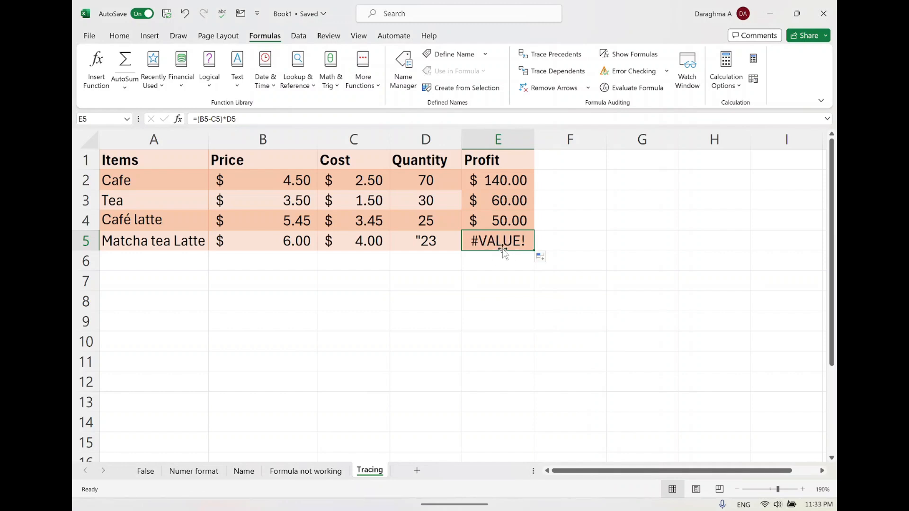
# Step: Trace the precedents of the Profit formula in E5, inspect source cells B5 and D5, and remove the arrows
pyautogui.click(565, 56)
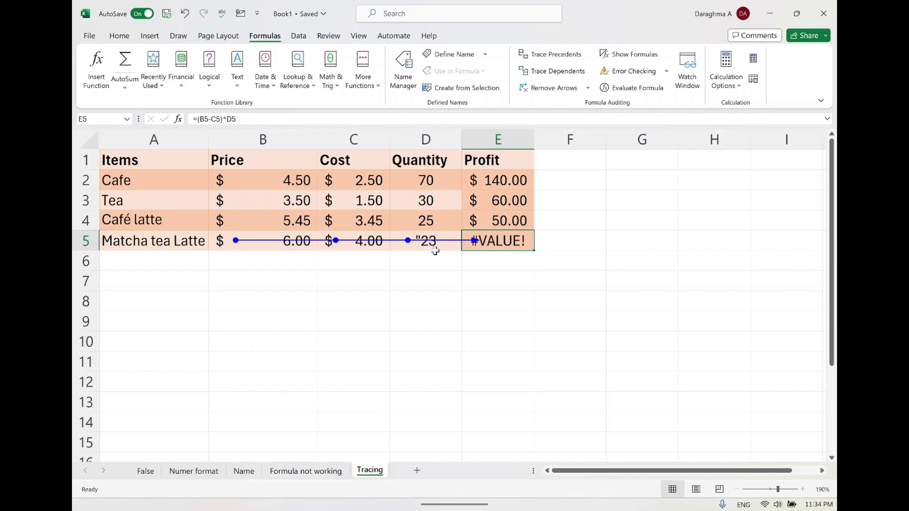
pyautogui.click(285, 246)
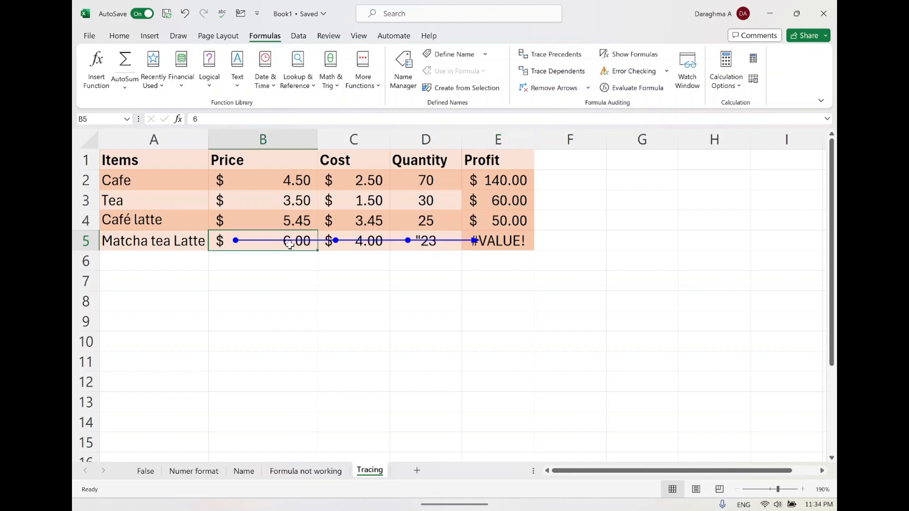
pyautogui.click(415, 246)
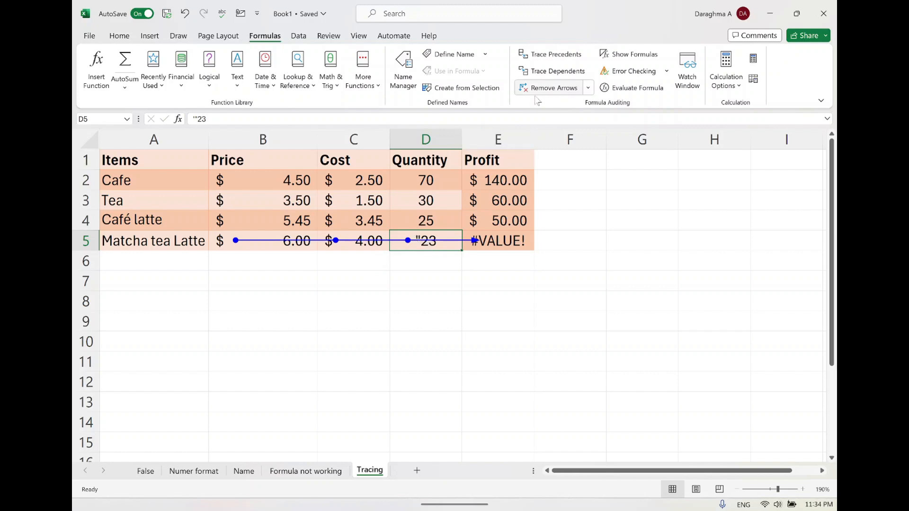
pyautogui.click(559, 92)
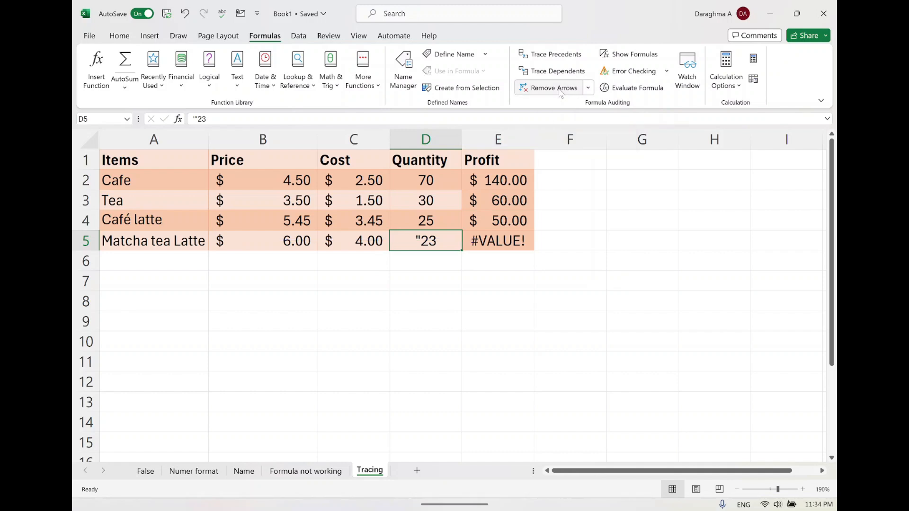
# Step: Remove the quotation marks from the Matcha tea Latte quantity in D5 so it reads 23, and check its Profit cell
pyautogui.doubleClick(431, 237)
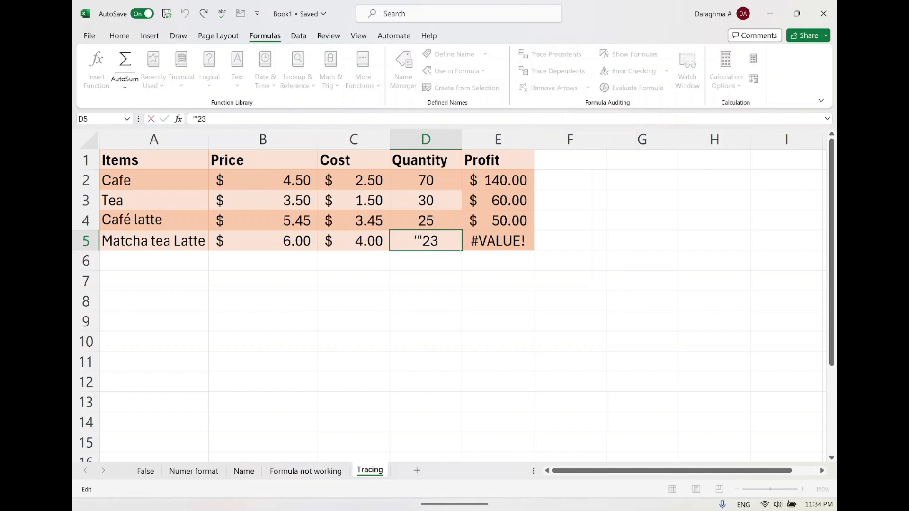
pyautogui.press('BackSpace')
pyautogui.press('BackSpace')
pyautogui.press('Return')
pyautogui.click(476, 241)
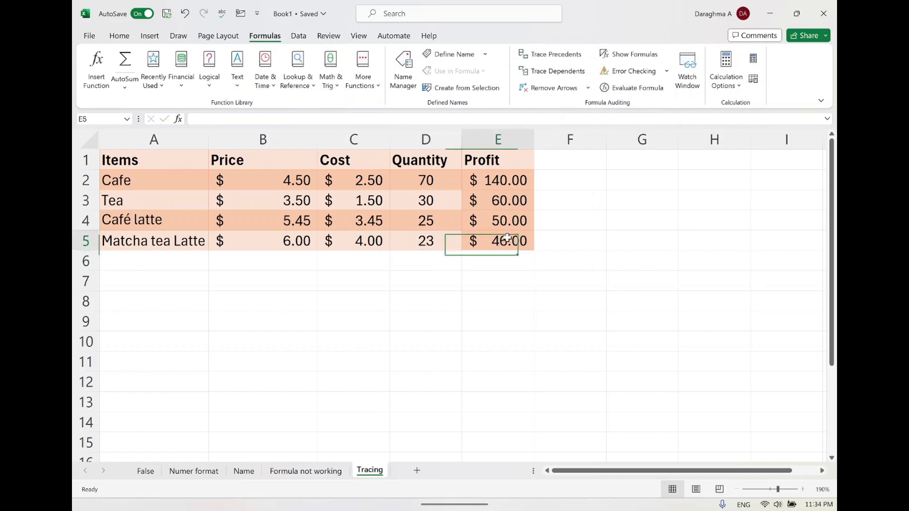